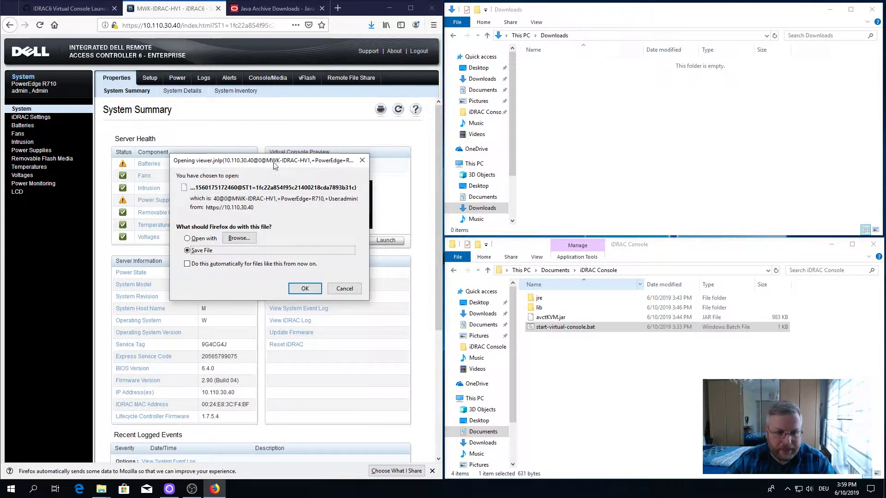
Step: Cancel the viewer.jnlp download and bring the iDRAC Console folder window forward
click(345, 289)
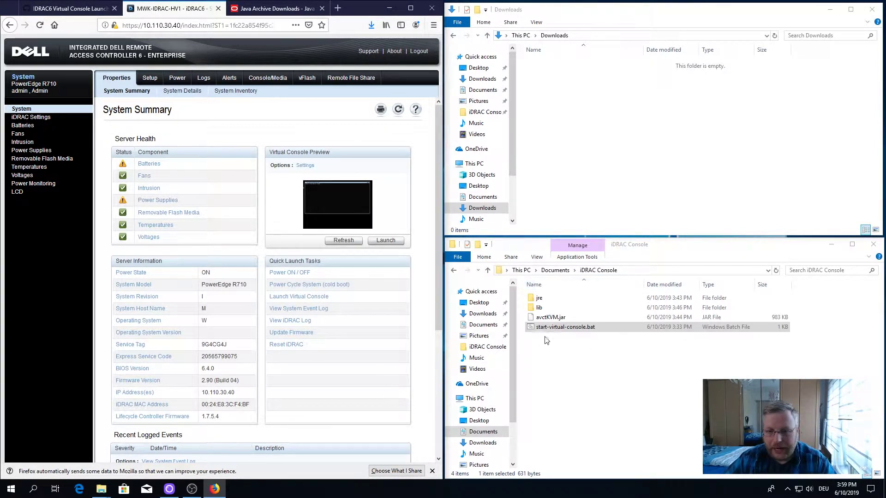
click(566, 329)
Step: Run start-virtual-console.bat and sign in to host 10.110.30.40 with the iDRAC login credentials
double_click(567, 330)
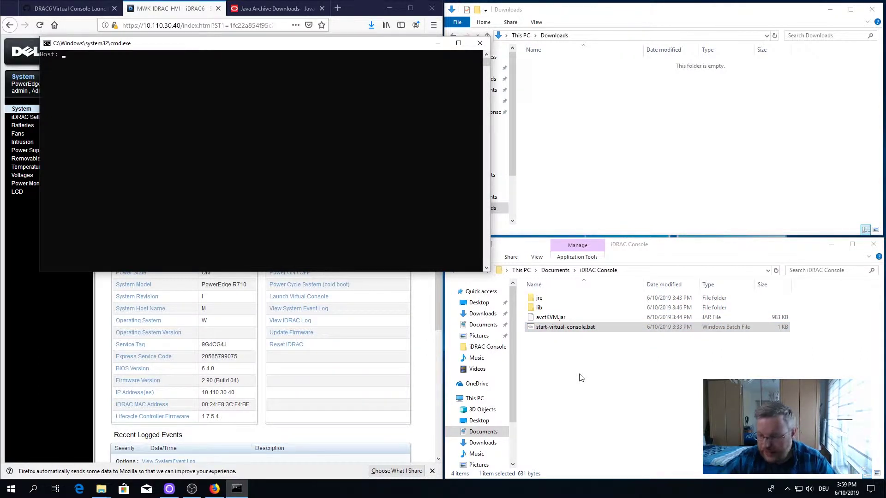
drag(255, 47, 460, 127)
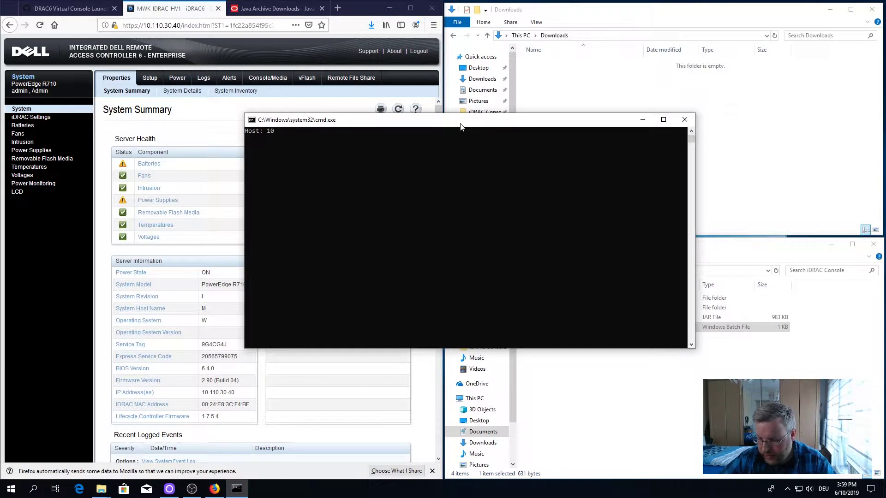
text(10.110.30.40)
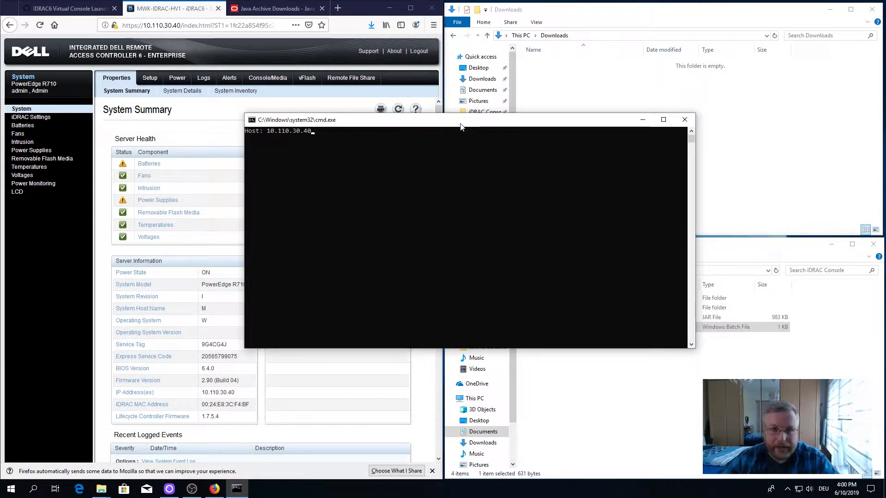
key(Return)
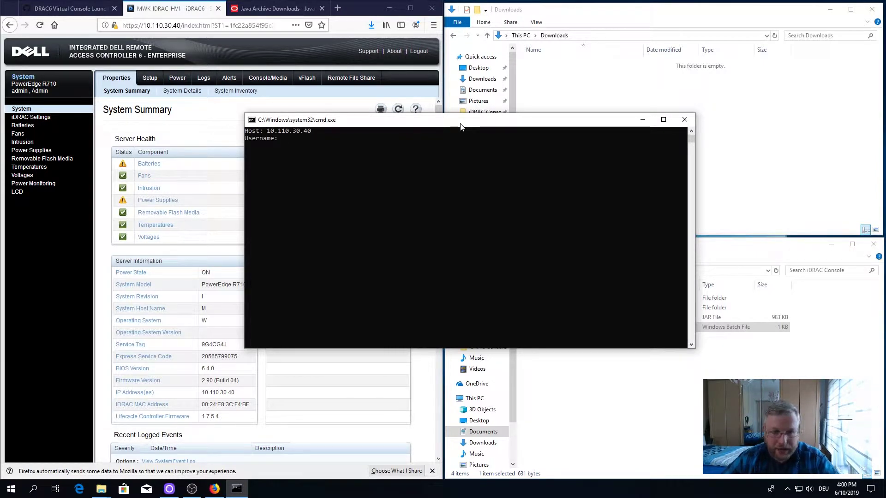
text(admin)
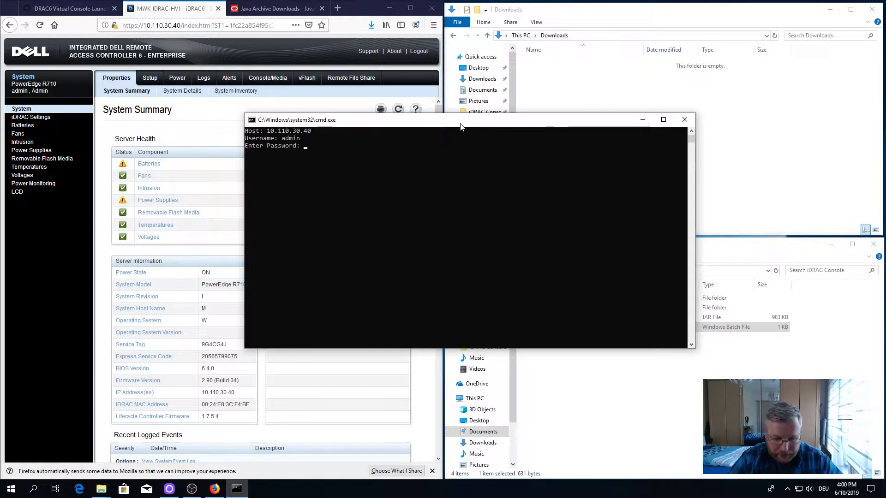
key(Return)
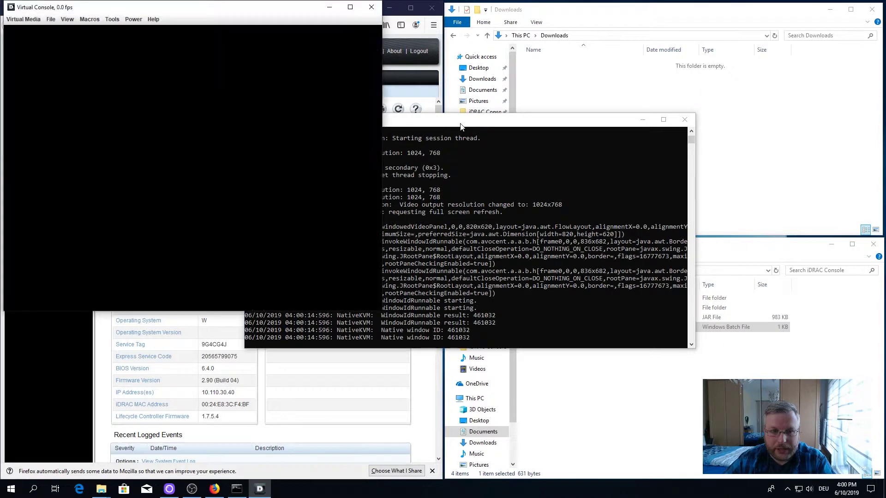
Step: Enlarge the Virtual Console window and launch Virtual Media to view its drive mapping details
drag(229, 16, 572, 41)
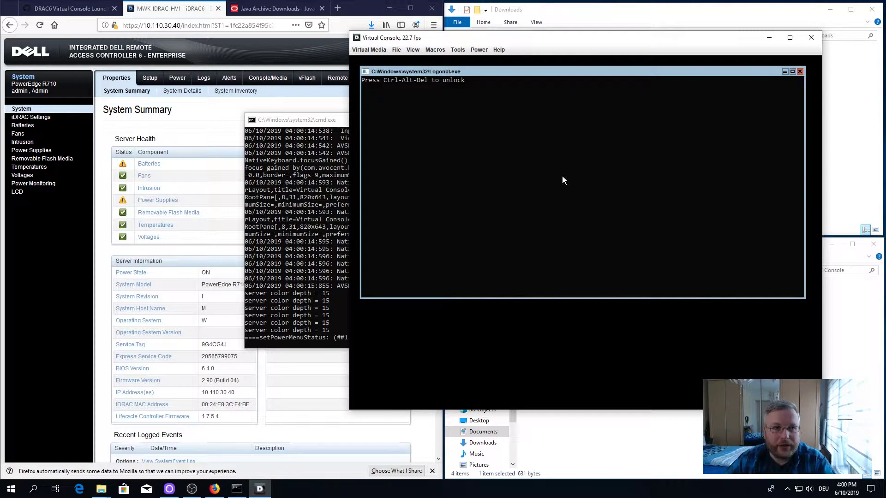
click(375, 50)
click(377, 62)
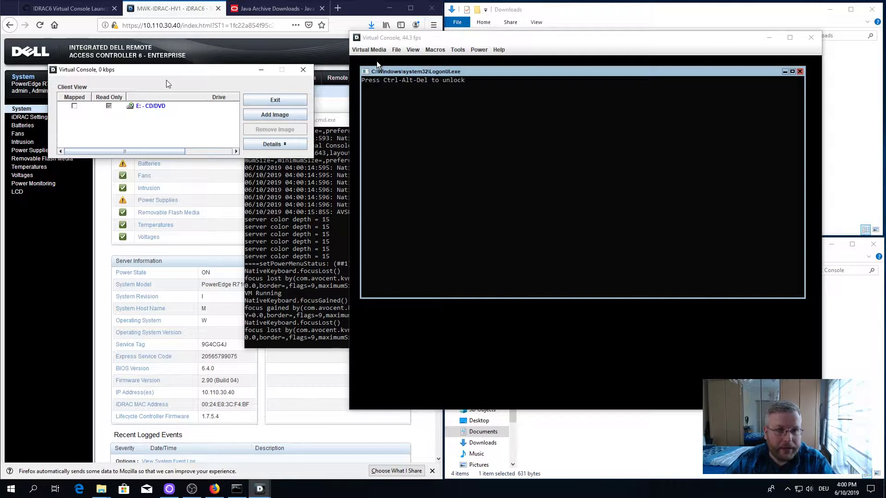
click(276, 145)
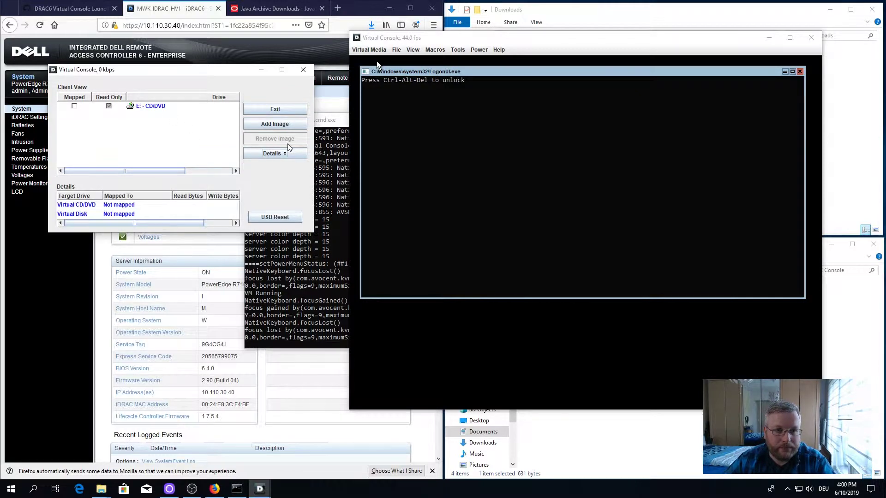
Step: Reposition the virtual media window, then close it and the Virtual Console
drag(182, 72, 187, 56)
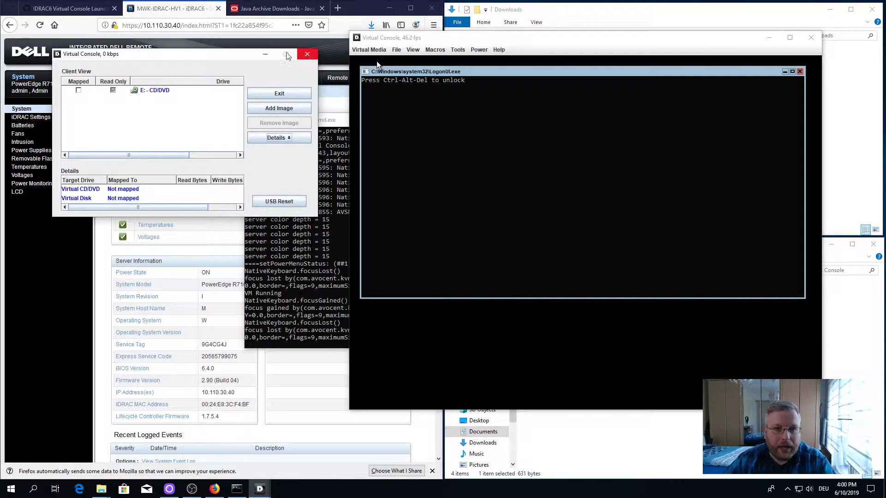
drag(196, 58, 223, 42)
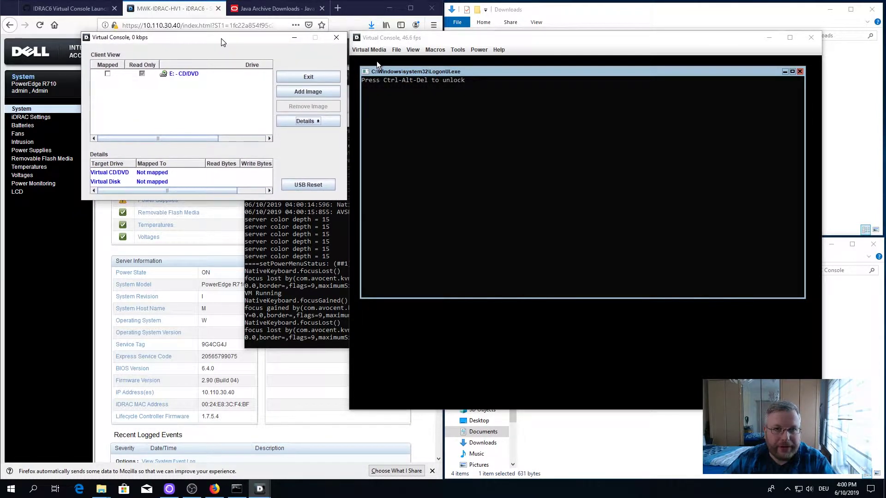
click(336, 37)
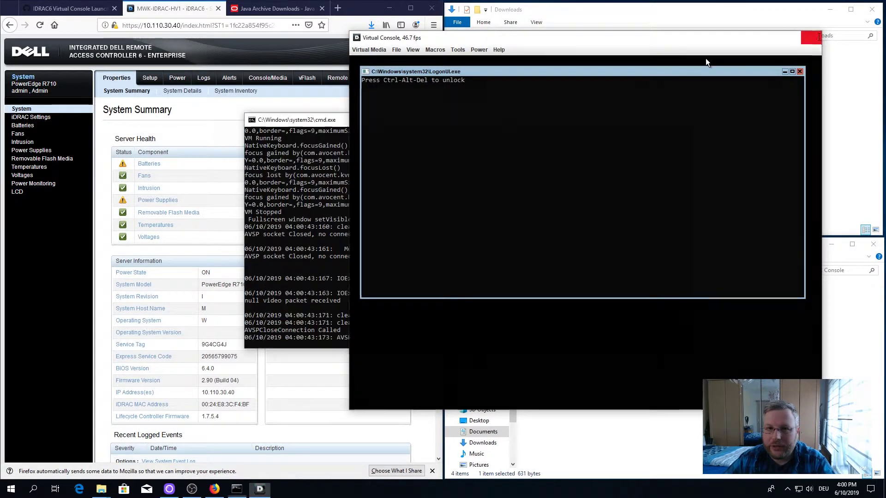
click(811, 37)
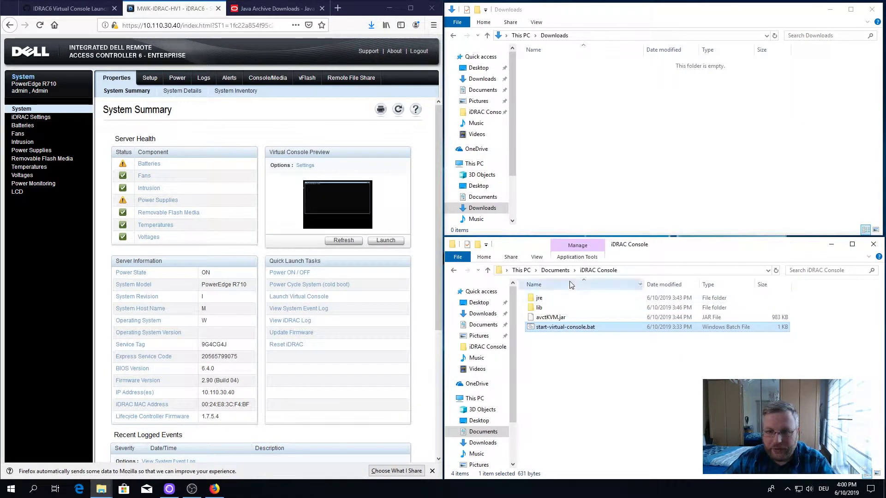
Step: Select jre, lib, avctKVM.jar and start-virtual-console.bat and delete them
drag(570, 339, 538, 297)
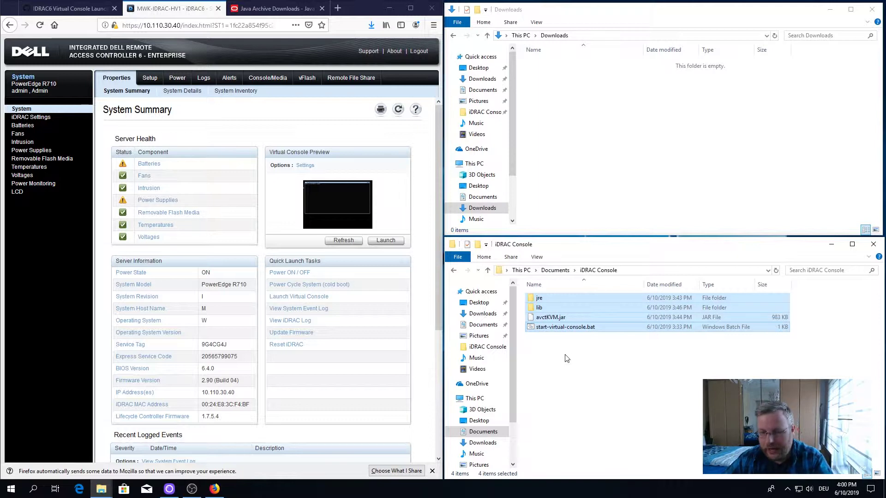
key(Delete)
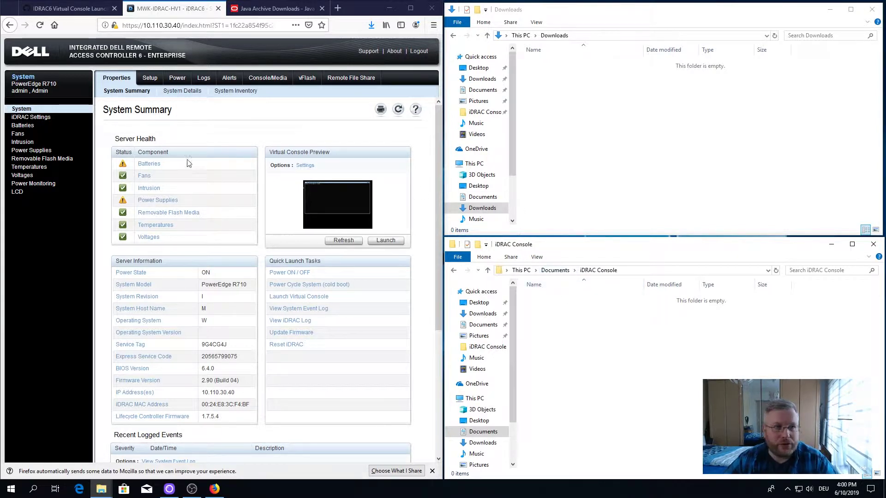
Step: Reopen the README gist from the author's gist list and highlight the batch file and avctKVM.jar lines
click(69, 8)
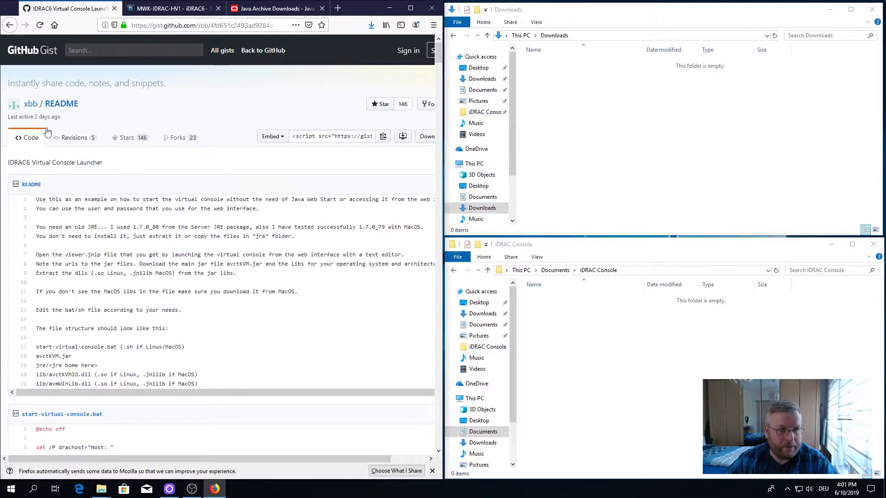
click(29, 105)
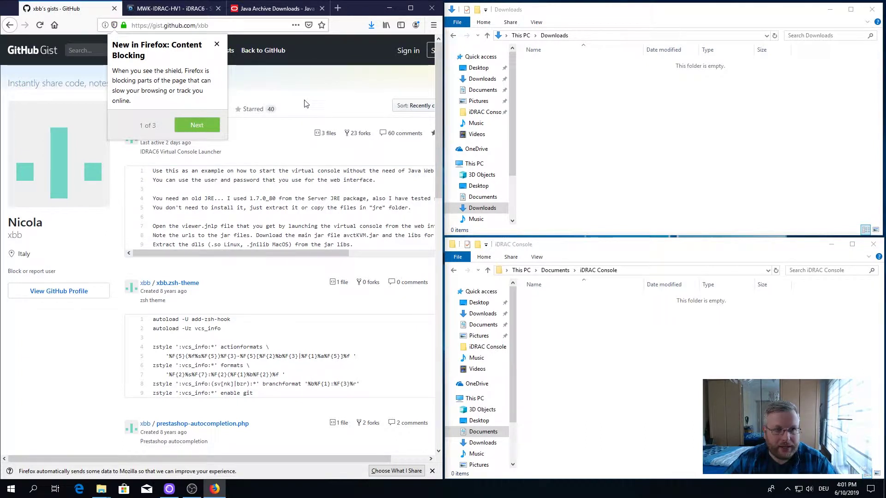
click(216, 44)
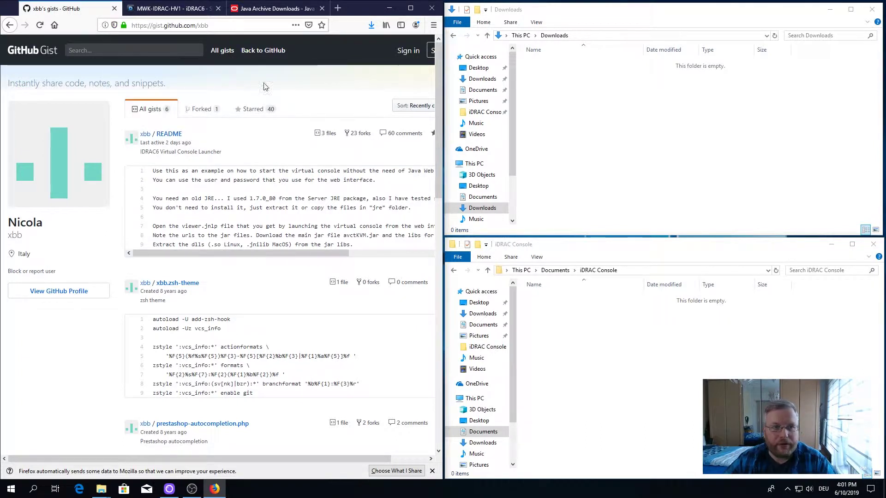
click(161, 135)
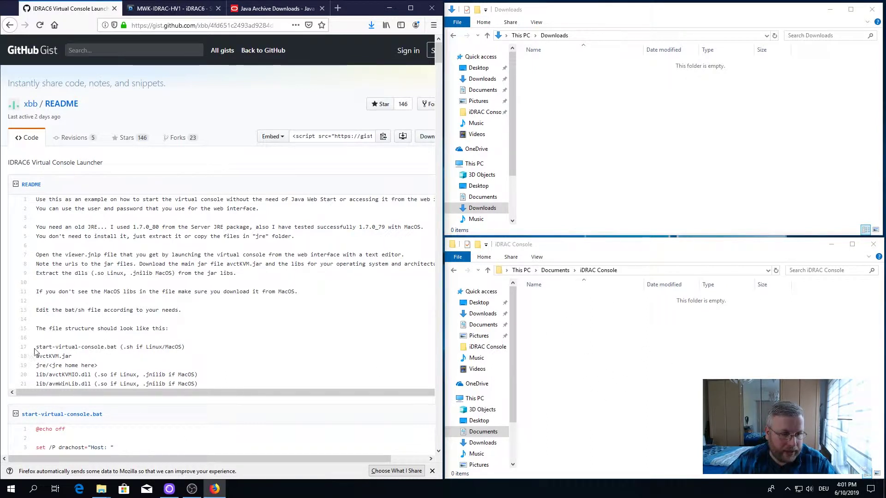
drag(34, 350, 202, 360)
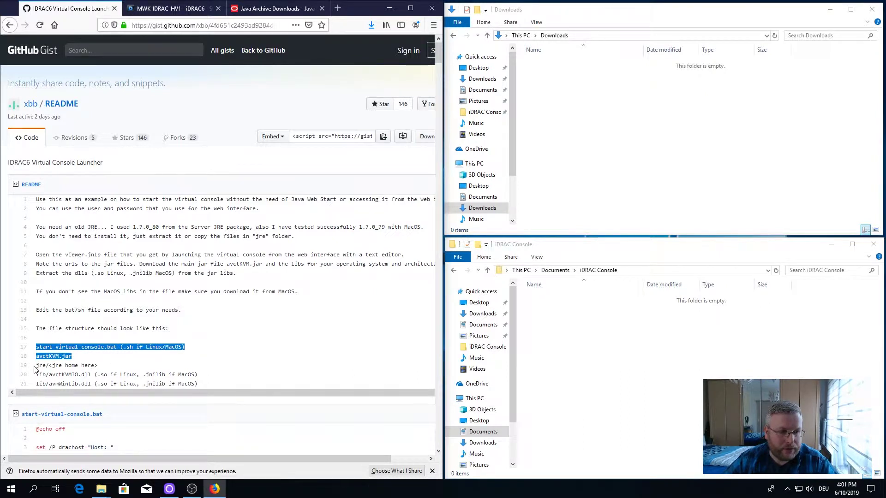
click(252, 358)
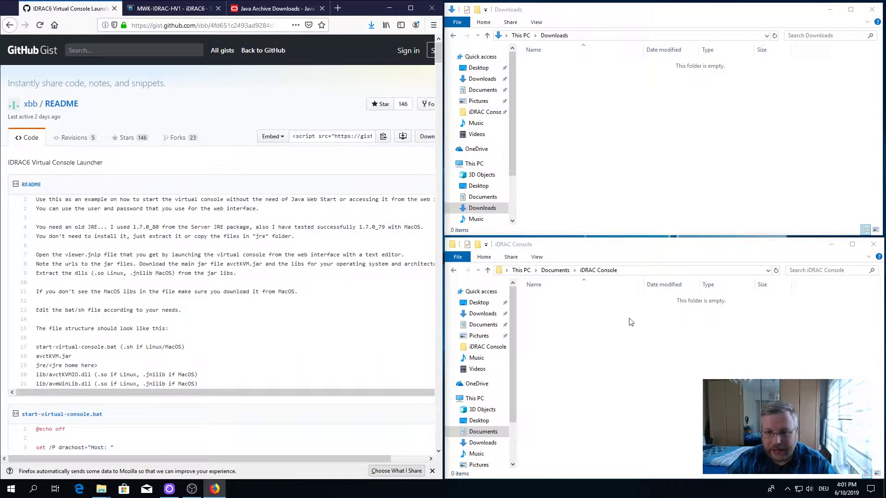
Step: Create a new folder named jre in the iDRAC Console folder
click(555, 319)
right_click(554, 318)
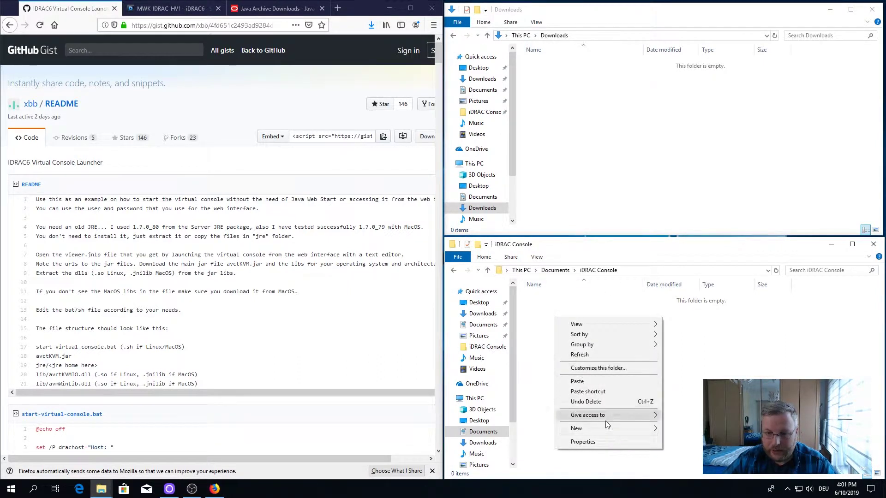
mouse_move(610, 432)
click(681, 305)
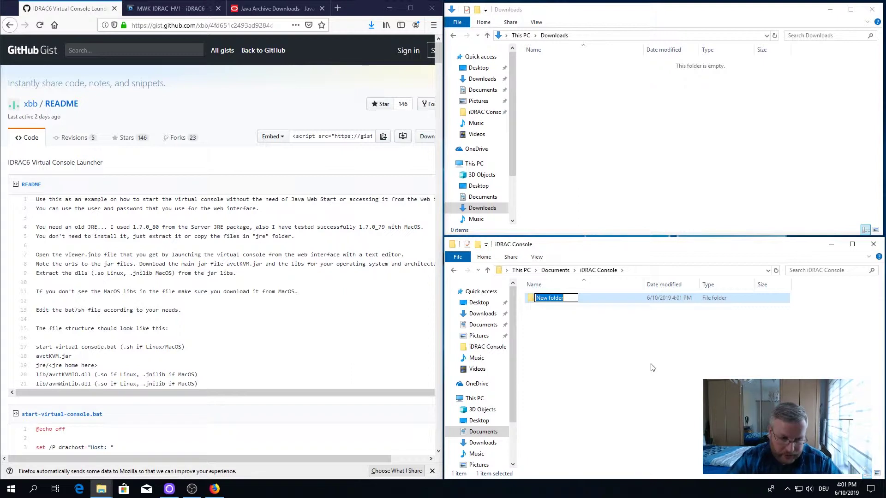
text(jre)
key(Return)
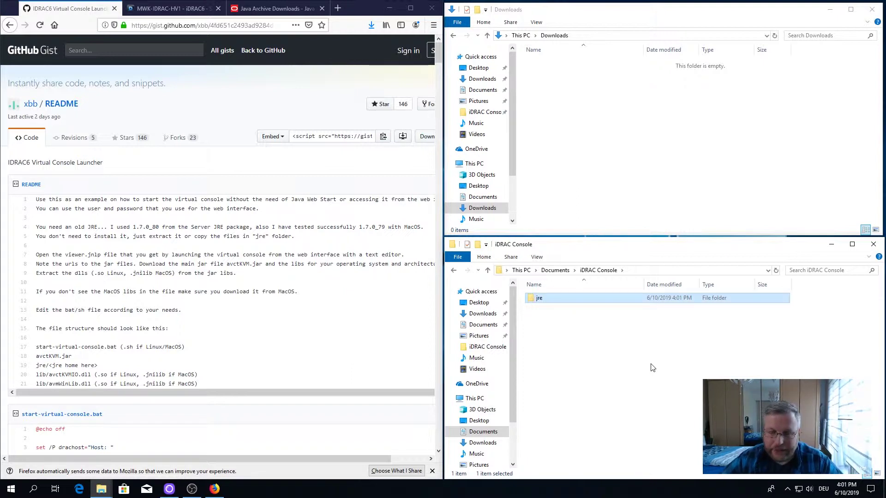
Step: Create a second new folder named lib beside jre
right_click(559, 326)
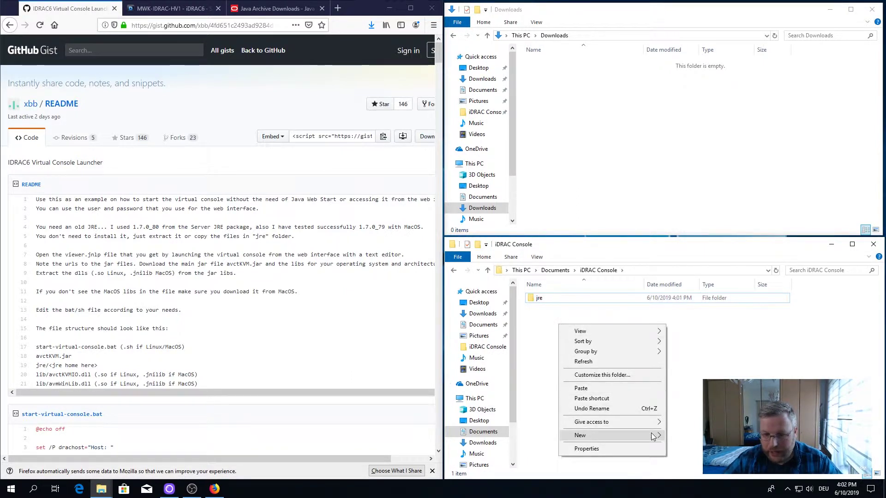
mouse_move(652, 436)
click(702, 308)
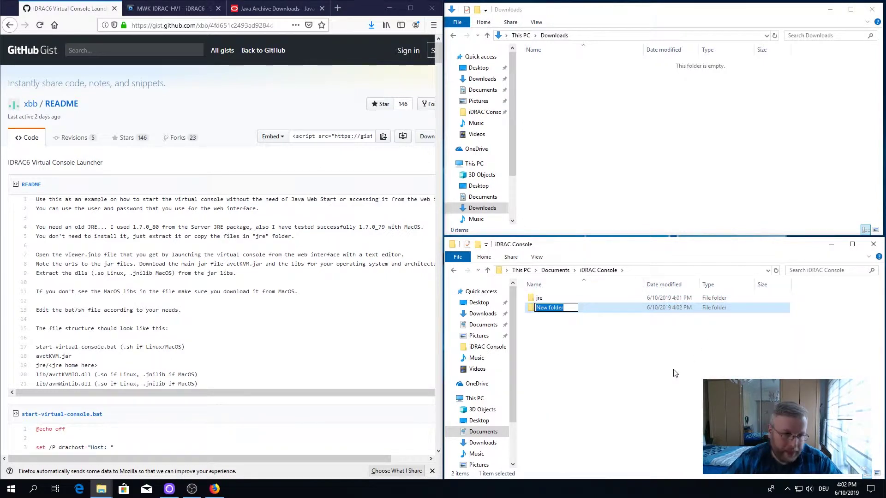
text(lib)
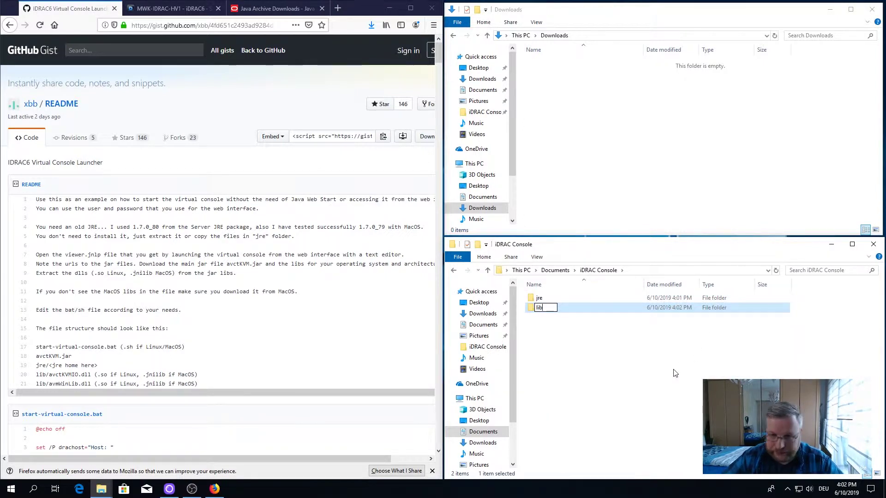
key(Return)
click(589, 360)
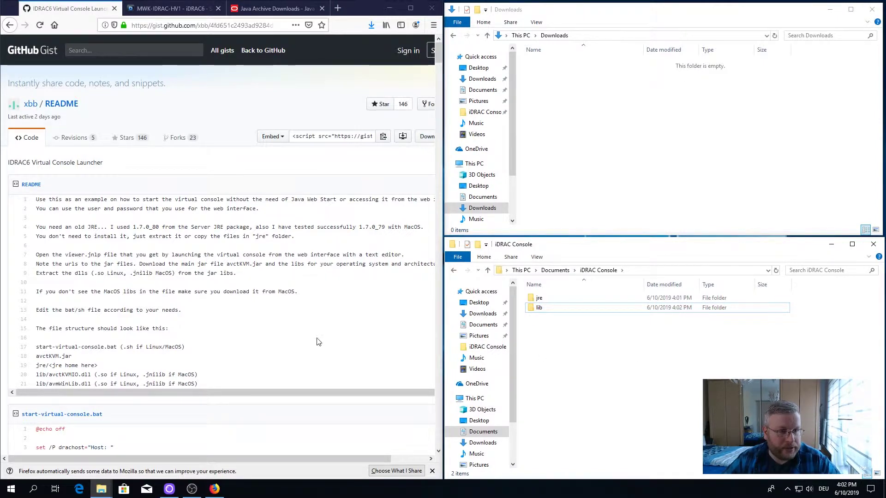
Step: Select and copy every line of the start-virtual-console.bat script from the gist
scroll(267, 321, down, 5)
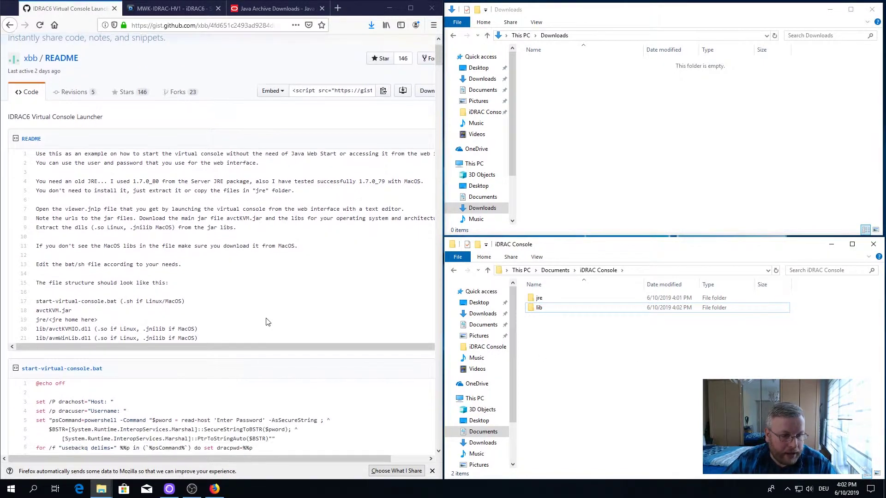
scroll(267, 322, down, 5)
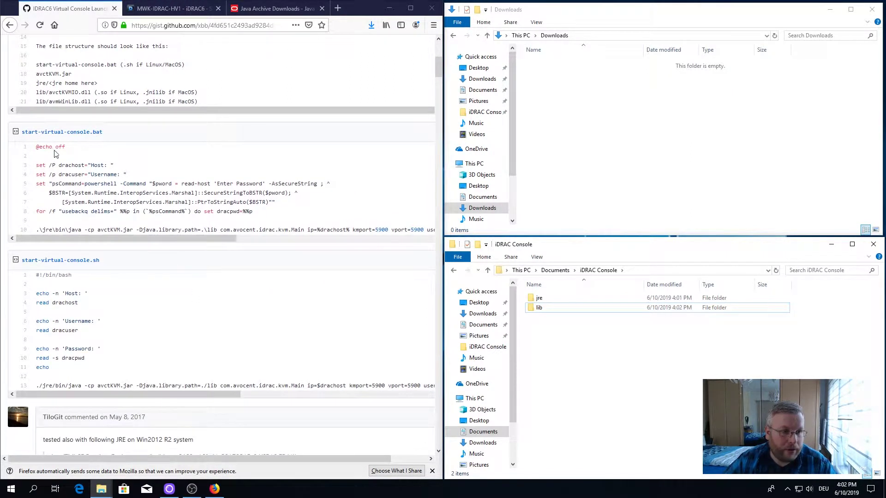
drag(35, 147, 423, 230)
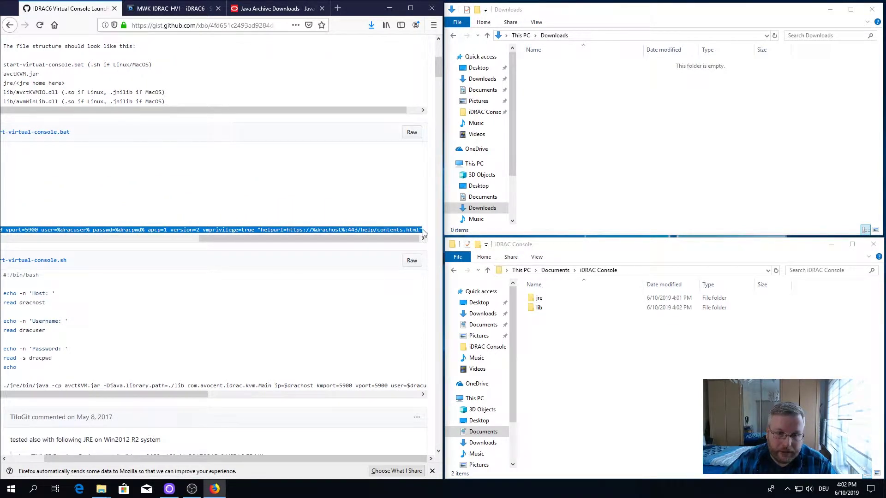
right_click(408, 233)
click(429, 238)
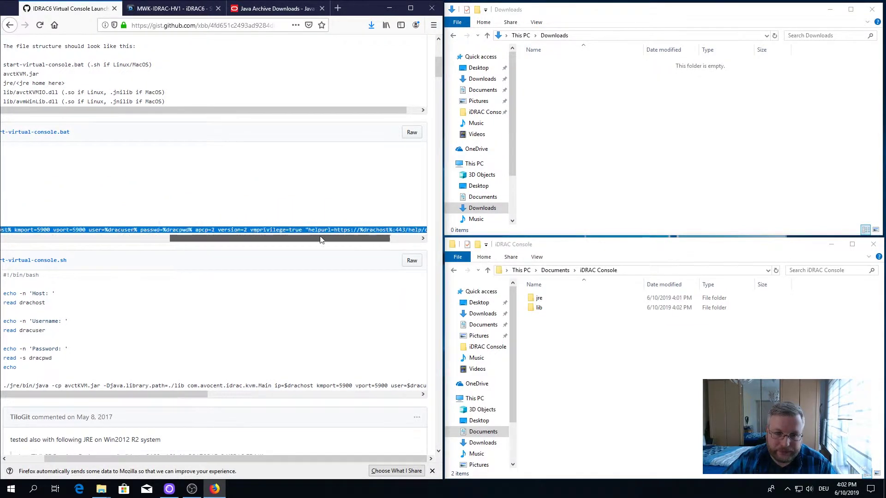
scroll(92, 213, left, 5)
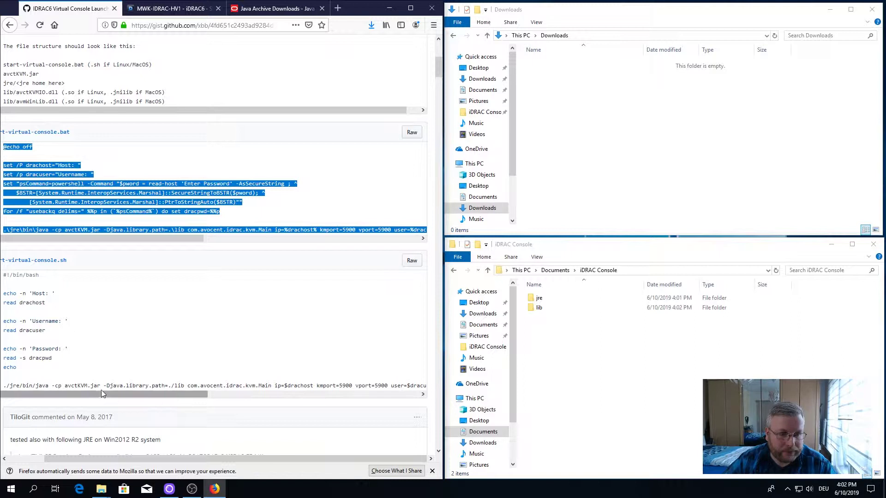
scroll(181, 453, left, 2)
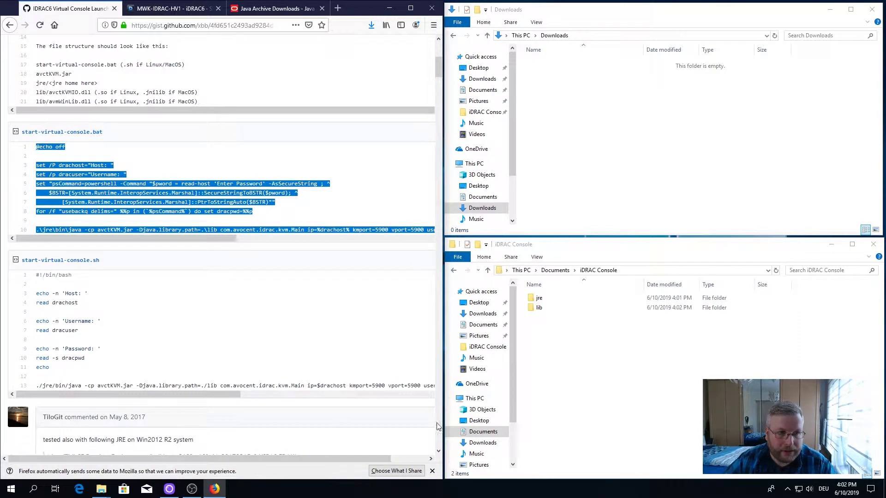
right_click(574, 354)
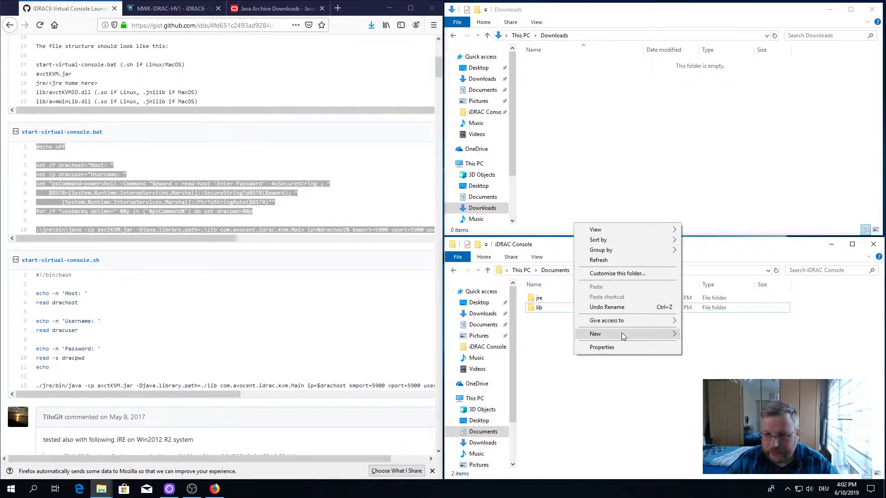
Step: Create New Text Document.txt in the iDRAC Console folder and open it in Notepad
mouse_move(621, 333)
click(694, 440)
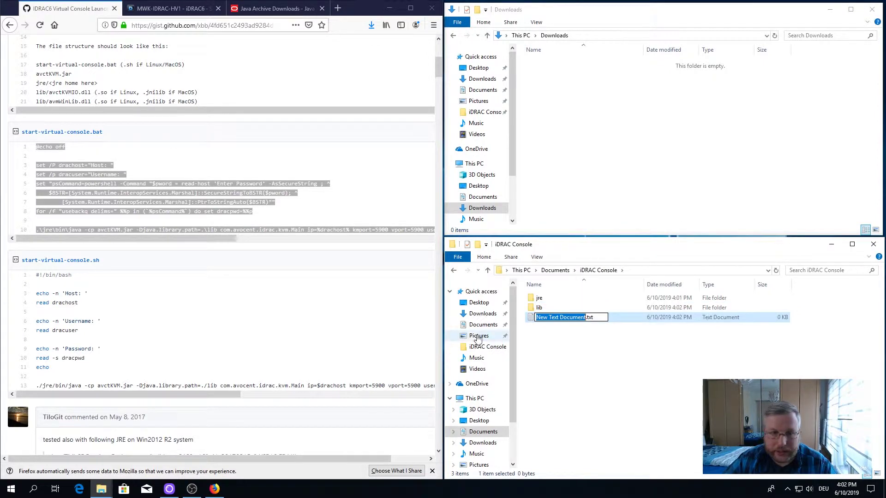
key(Return)
key(Return)
Step: Paste the copied launcher script into the document, save it and close Notepad
right_click(130, 126)
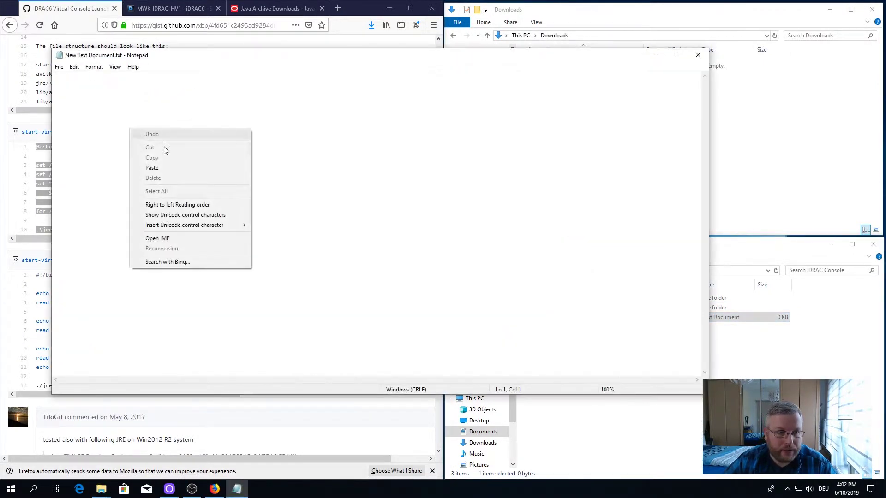
click(178, 179)
click(59, 67)
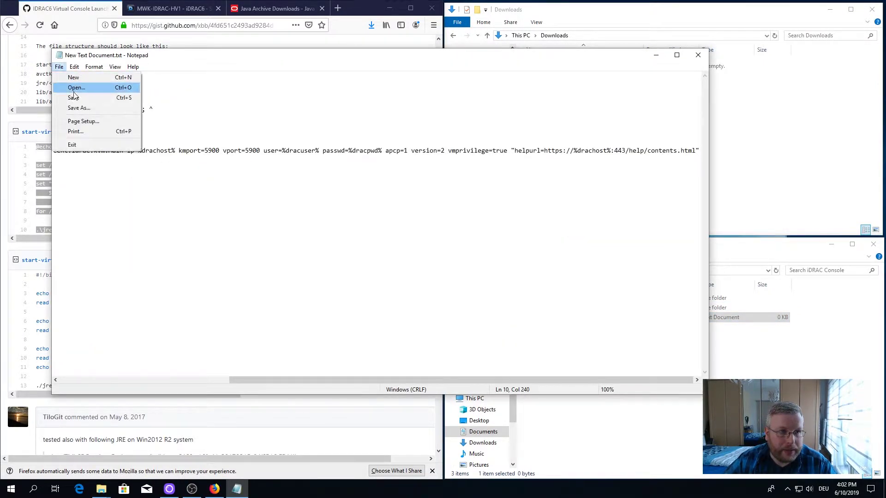
click(79, 101)
click(698, 55)
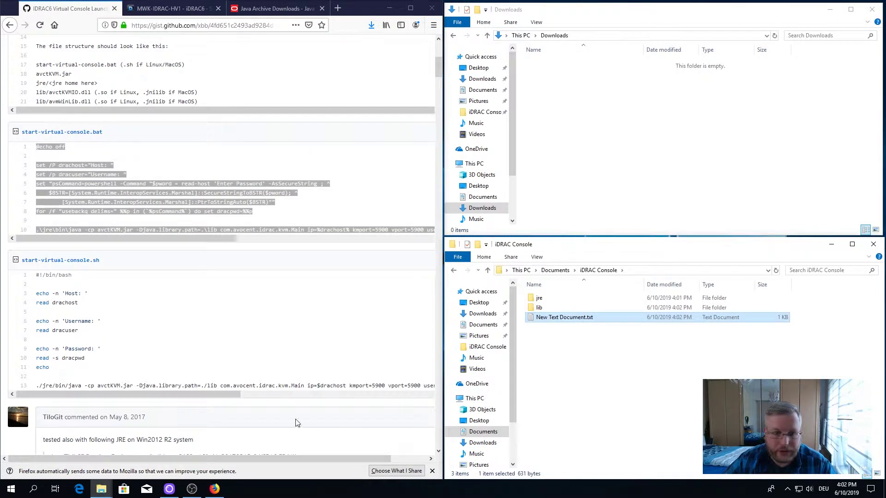
drag(115, 132, 28, 134)
Step: Rename New Text Document.txt to the gist's copied name start-virtual-console.bat, accepting the extension change
right_click(28, 134)
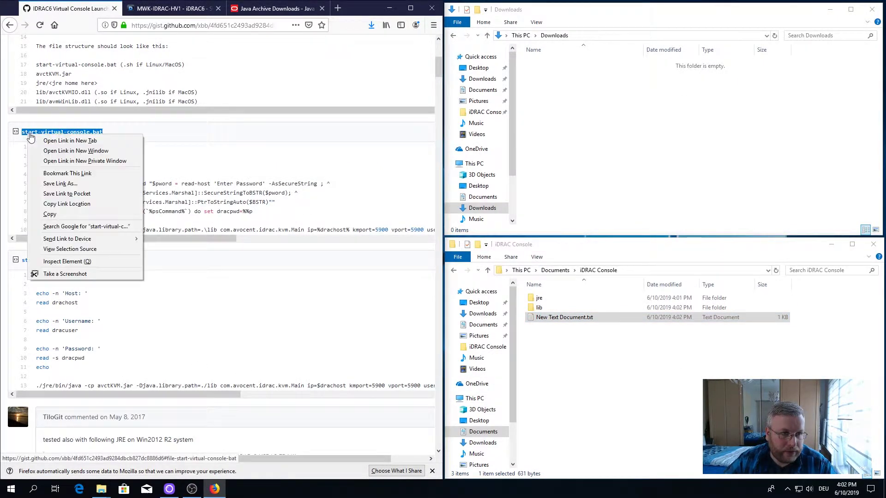
click(49, 214)
click(551, 321)
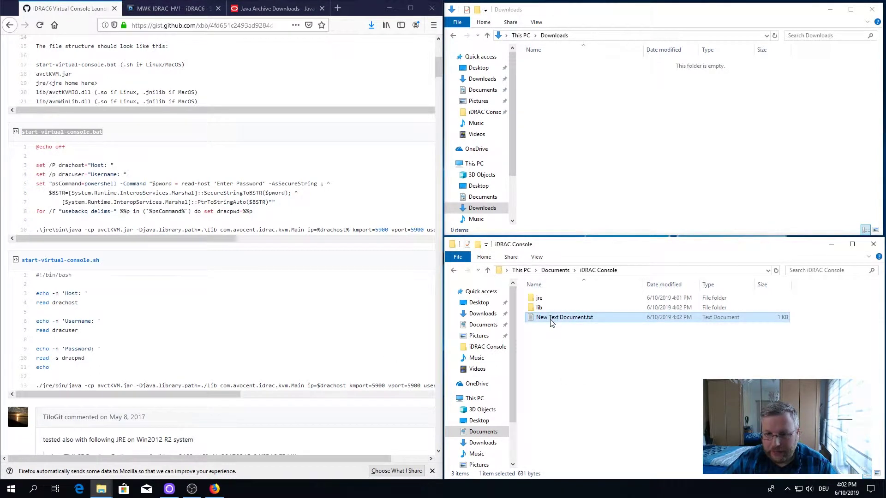
click(551, 321)
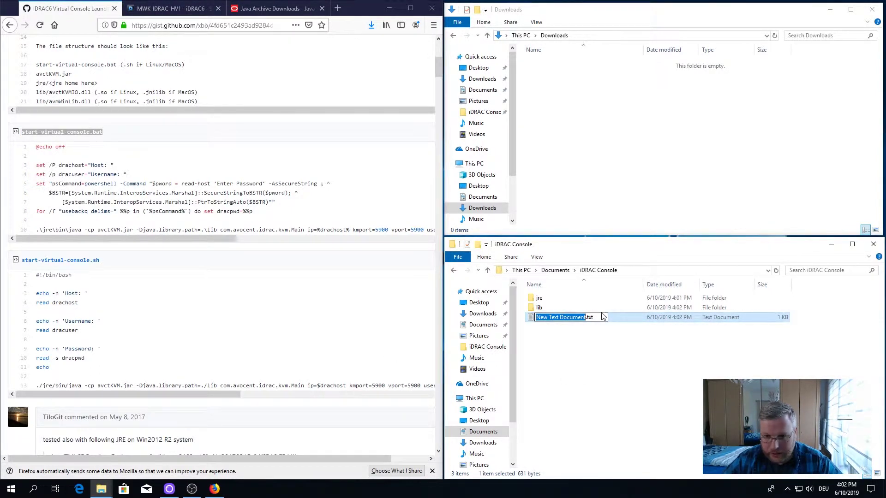
key(ctrl+a)
key(alt+v)
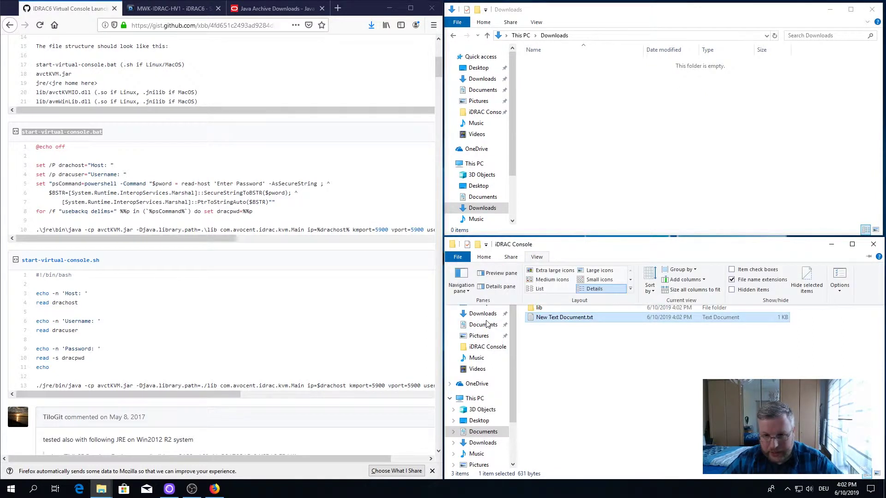
click(567, 321)
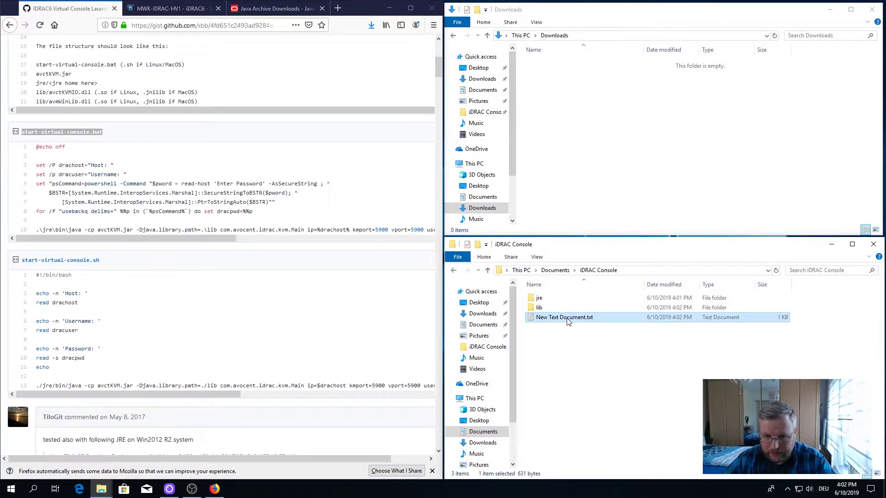
click(568, 321)
key(ctrl+a)
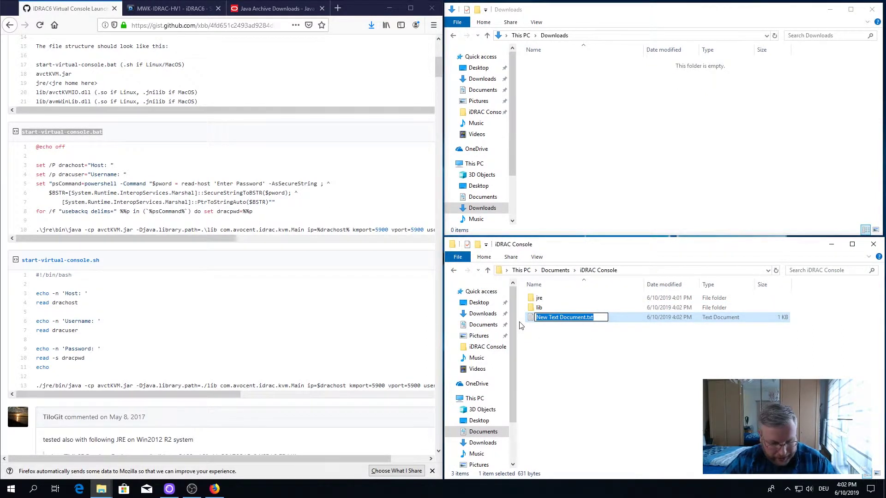
key(ctrl+v)
key(Return)
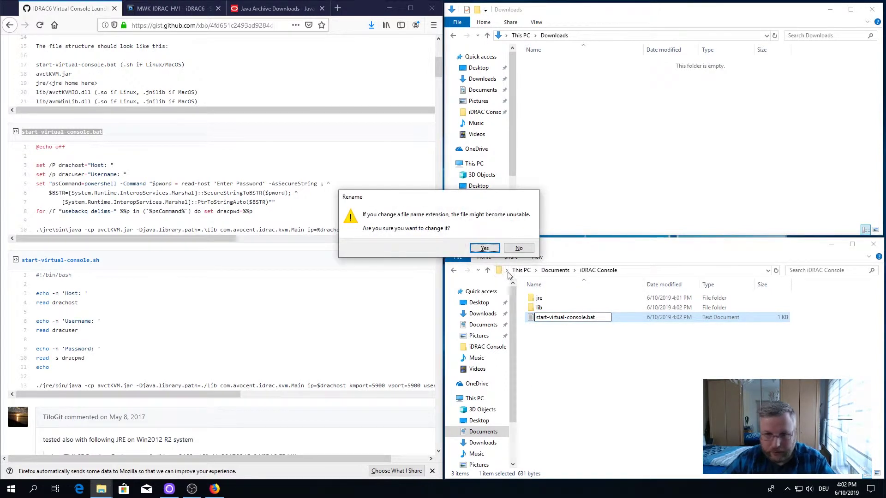
click(485, 249)
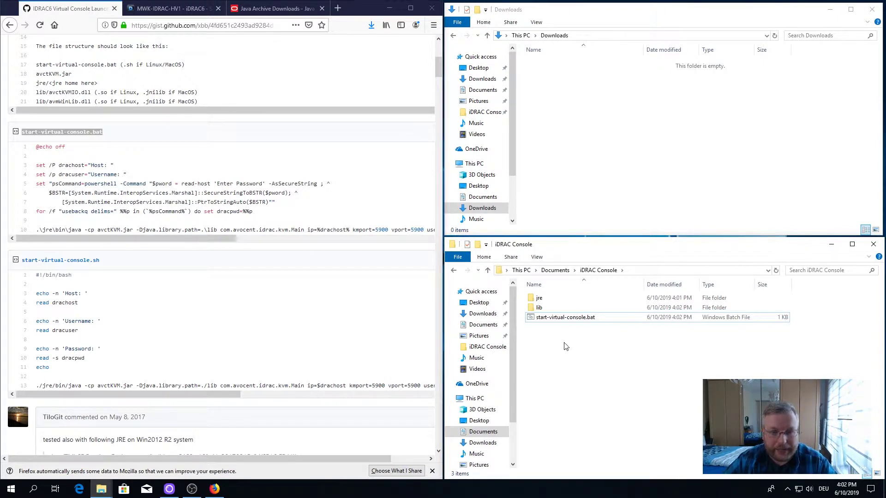
Step: Scroll the gist back to the README top and highlight the recommended JRE version 1.7.0_80
click(173, 10)
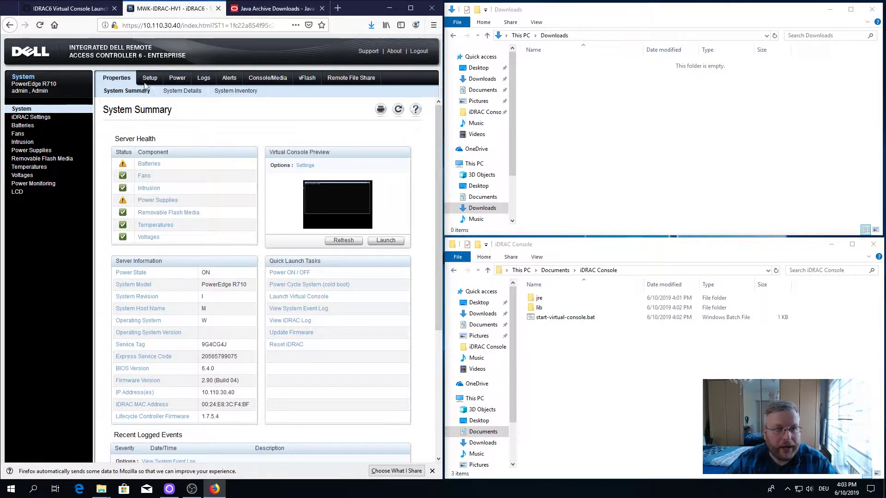
click(79, 9)
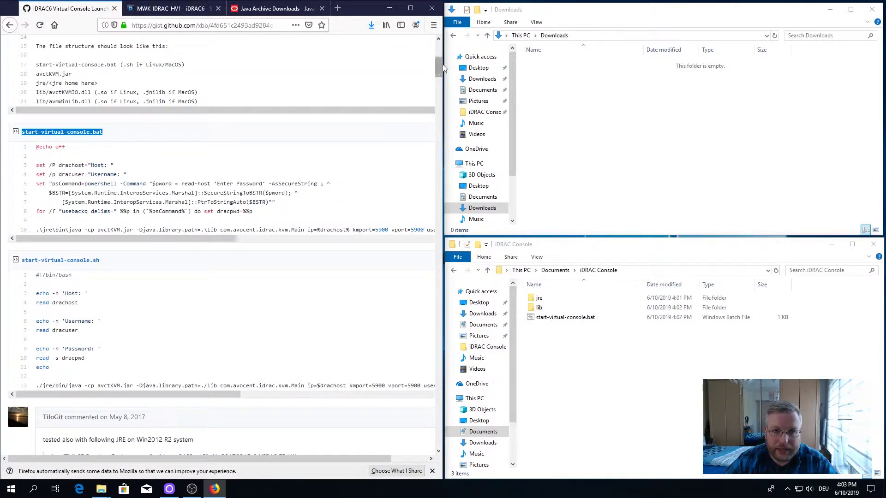
drag(438, 67, 436, 51)
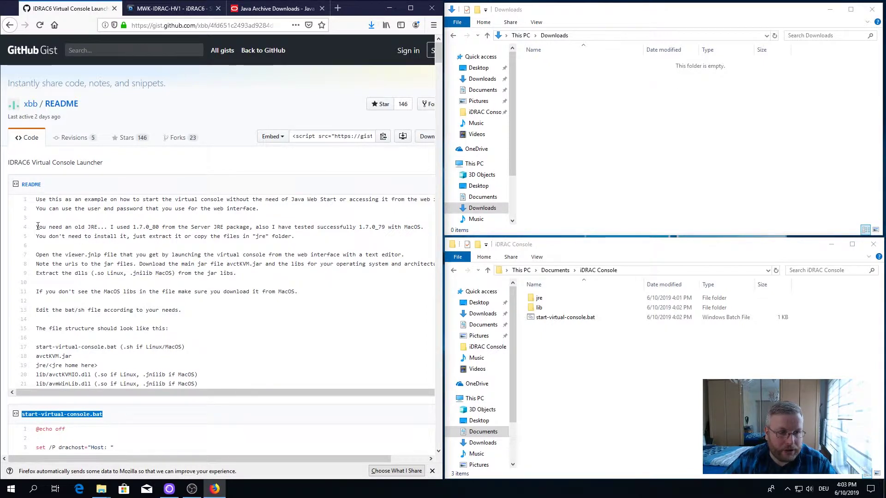
drag(38, 226, 161, 225)
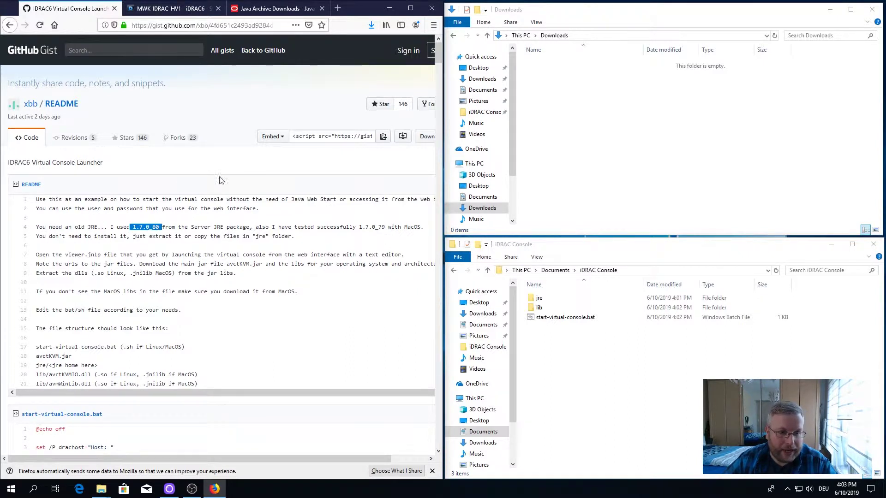
click(195, 222)
Step: On the Java SE 7 archive page, scroll to the Java SE Runtime Environment 7u80 table
click(283, 11)
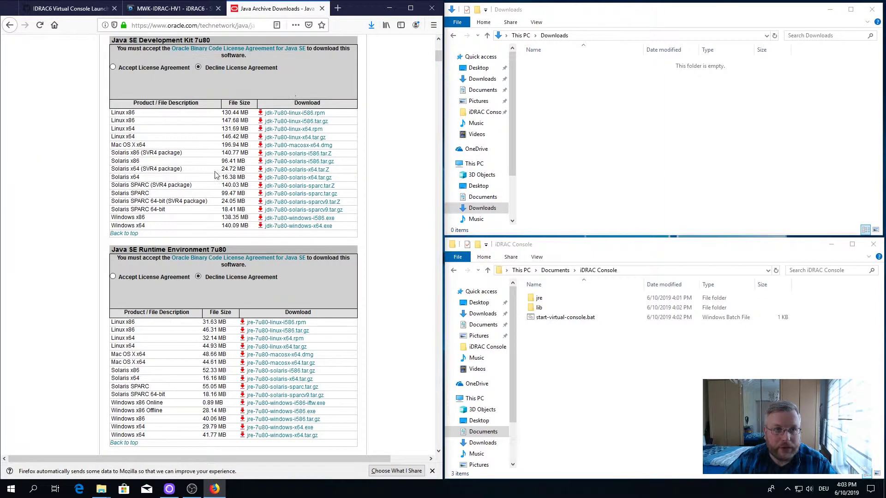
drag(437, 67, 444, 46)
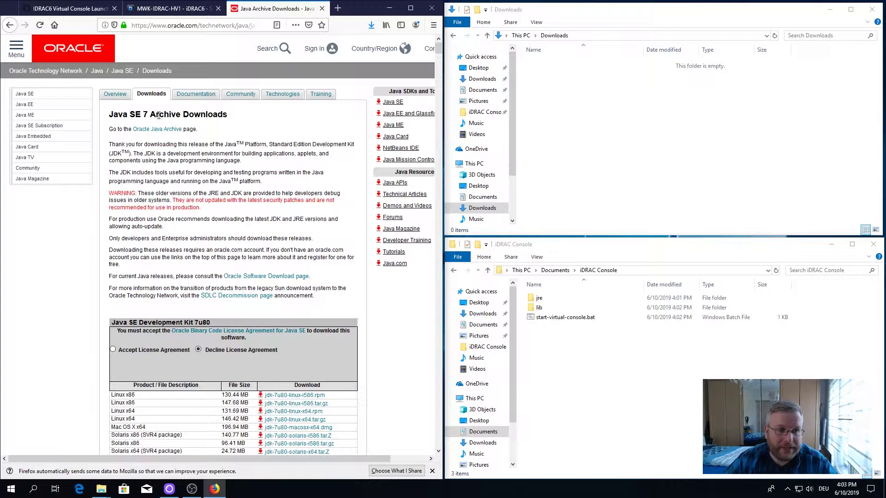
scroll(273, 215, down, 2)
scroll(273, 215, up, 2)
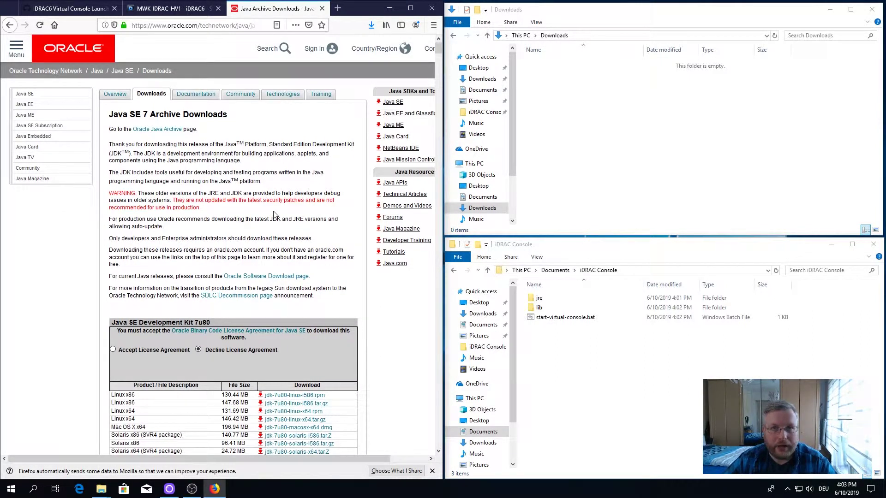
scroll(274, 215, down, 10)
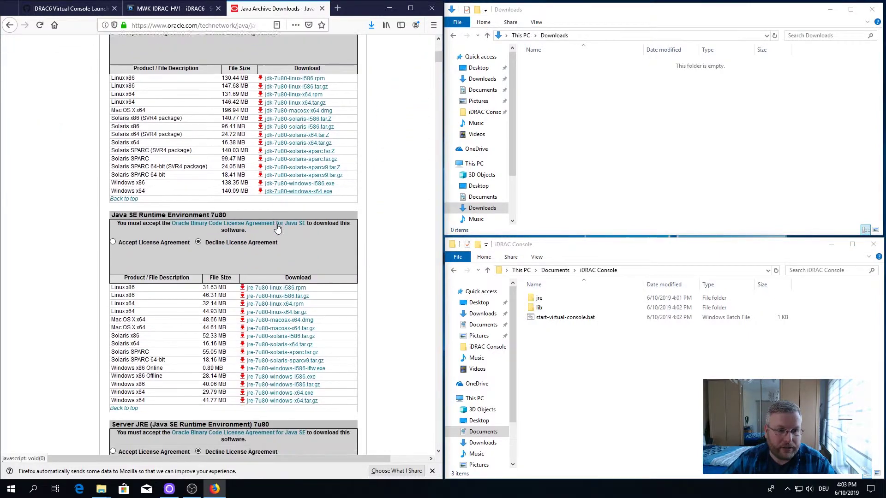
scroll(277, 227, up, 2)
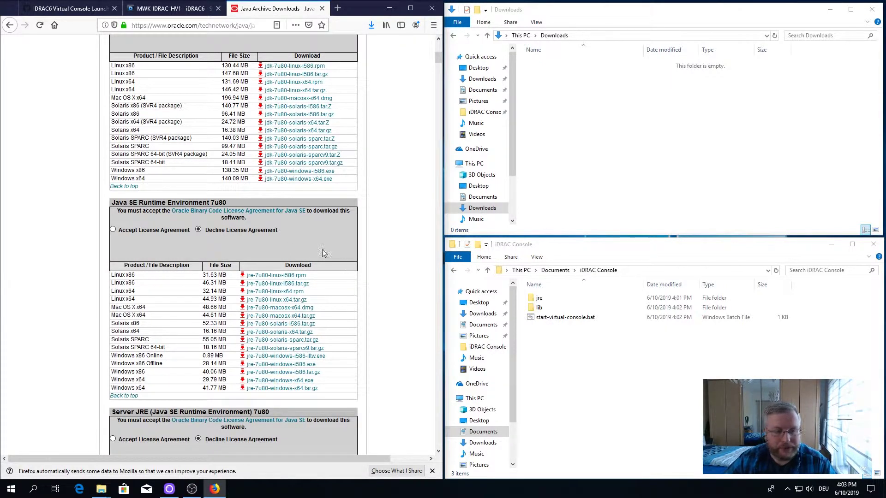
scroll(347, 263, up, 6)
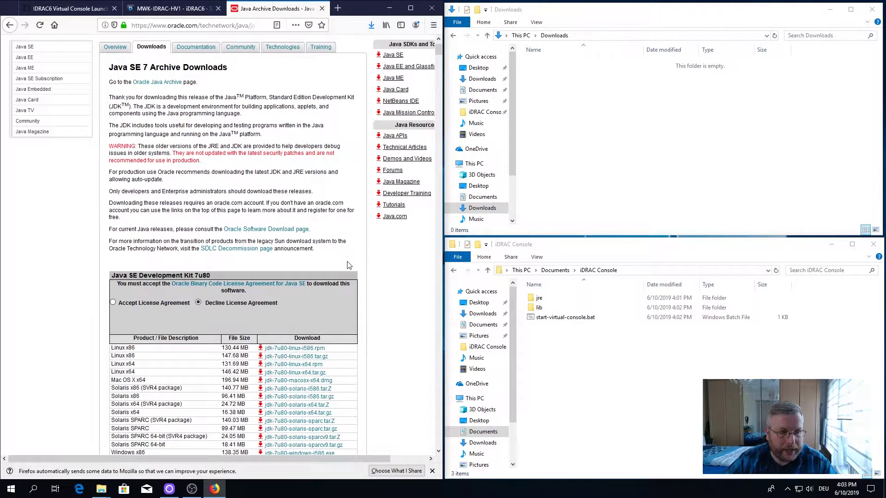
scroll(347, 265, down, 4)
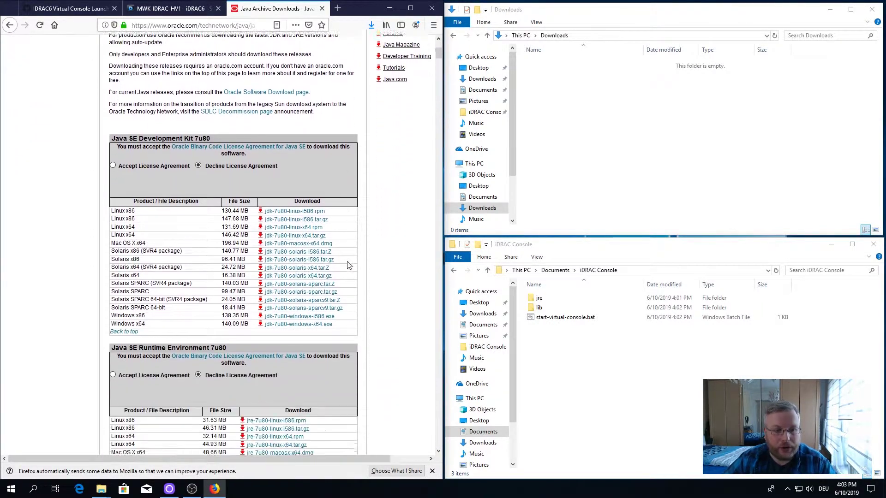
scroll(312, 238, down, 1)
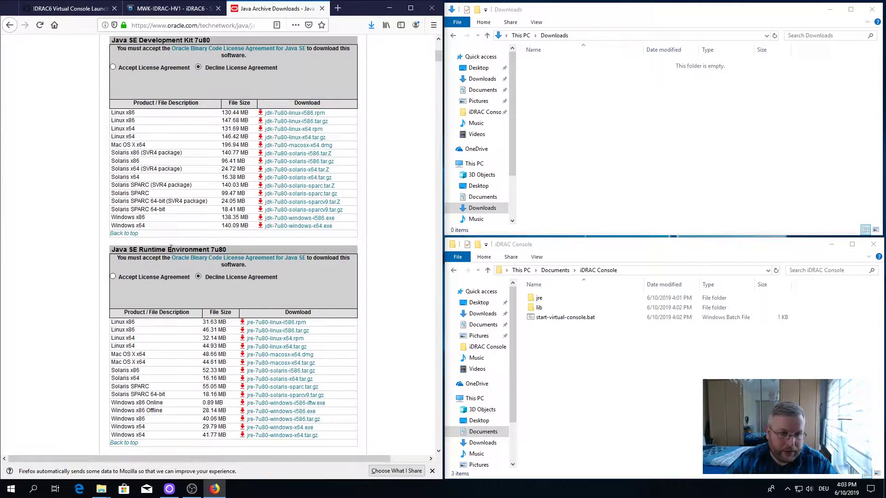
scroll(199, 293, down, 3)
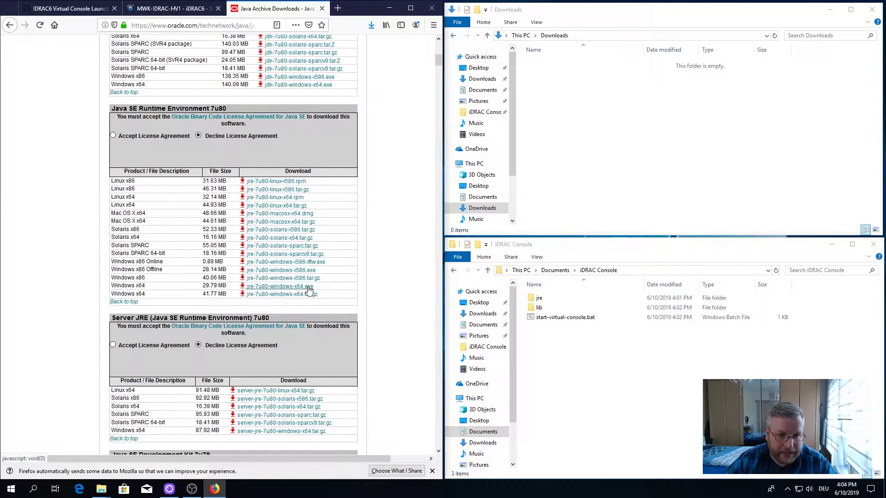
Step: Accept the JRE 7u80 license and save jre-7u80-windows-x64.tar.gz (42,770 KB) to Downloads
click(279, 295)
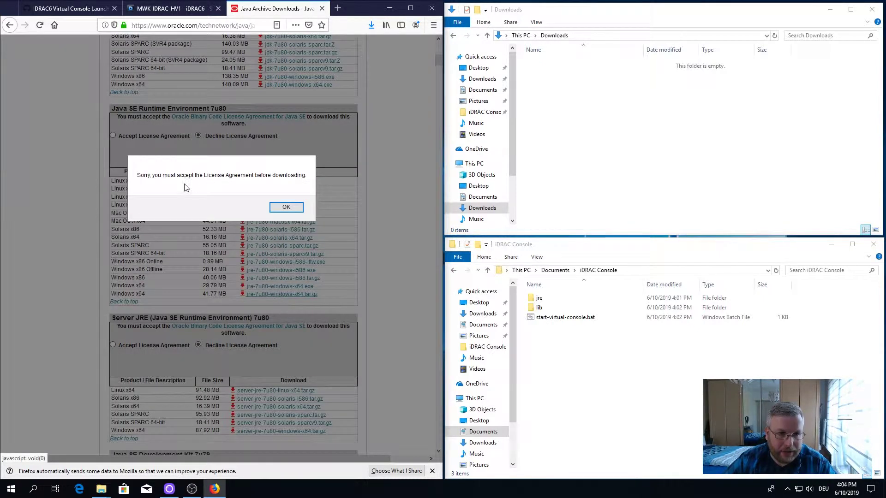
click(286, 207)
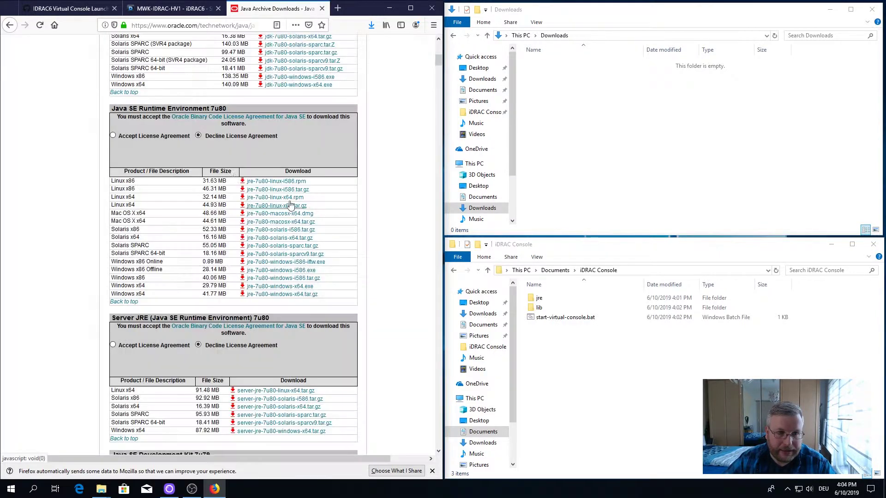
click(113, 136)
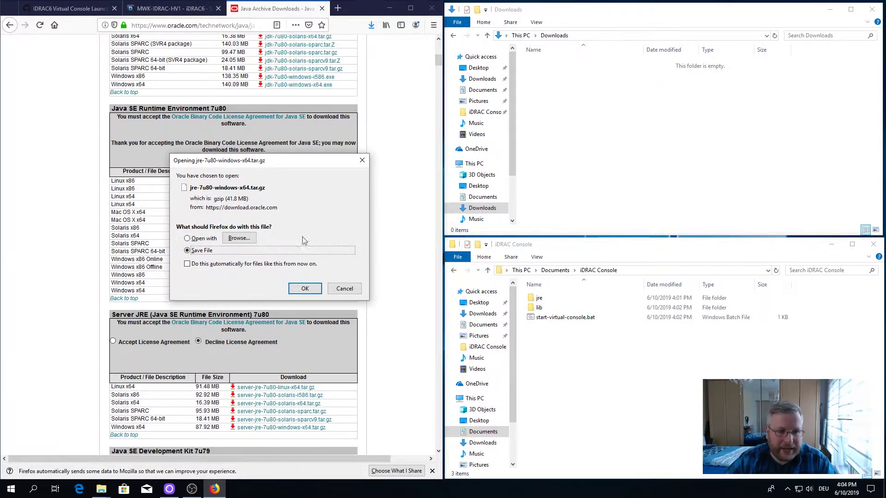
click(297, 290)
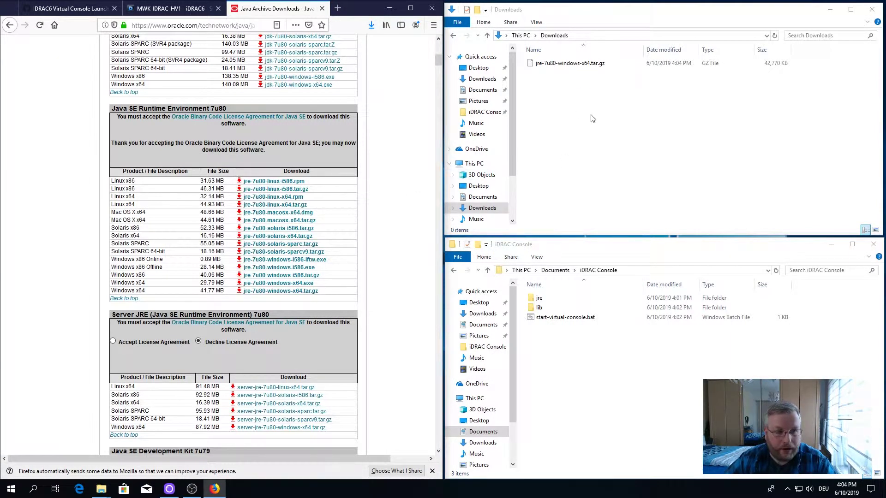
Step: Extract the .tar.gz with 7-Zip, then extract the inner jre-7u80-windows-x64.tar into jre1.7.0_80
right_click(572, 63)
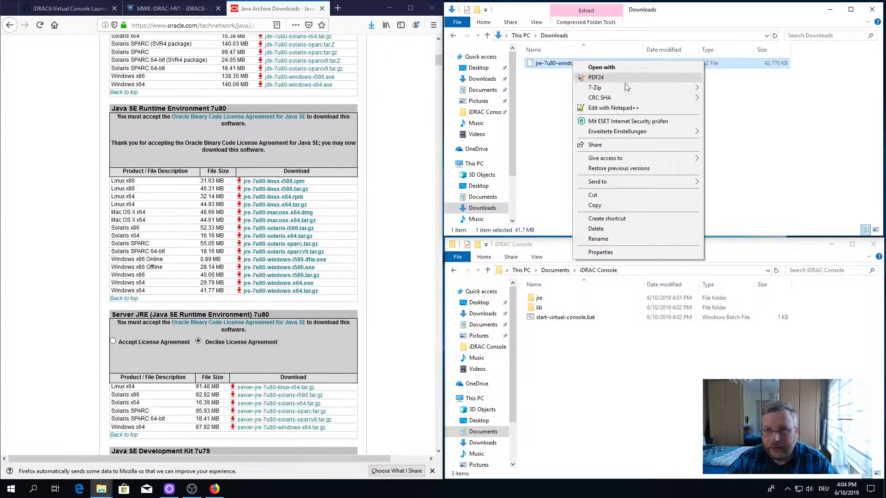
mouse_move(628, 87)
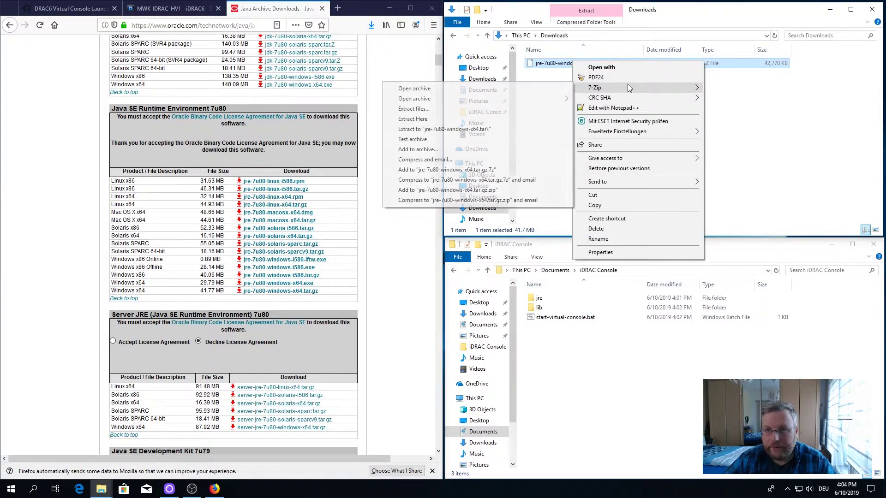
click(439, 118)
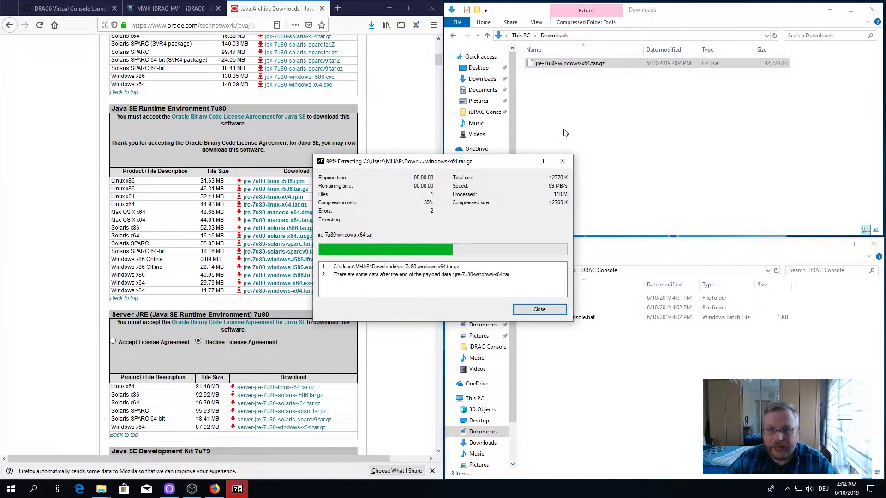
click(544, 310)
right_click(555, 74)
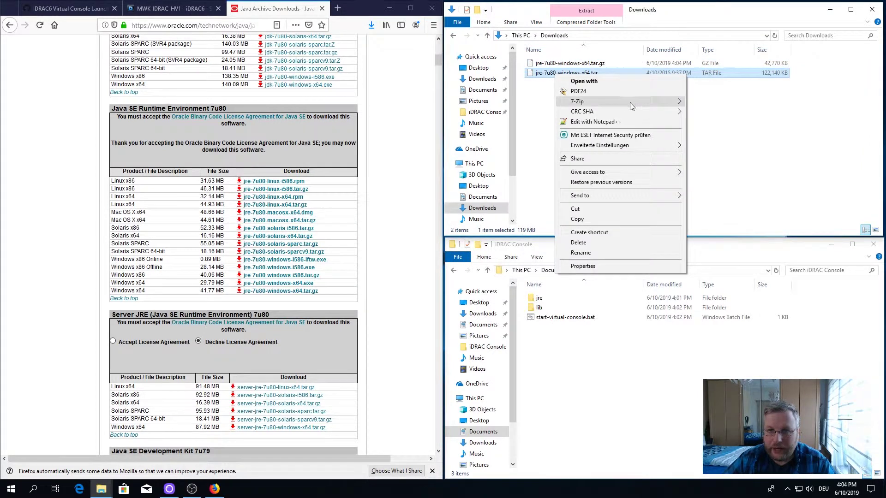
mouse_move(630, 104)
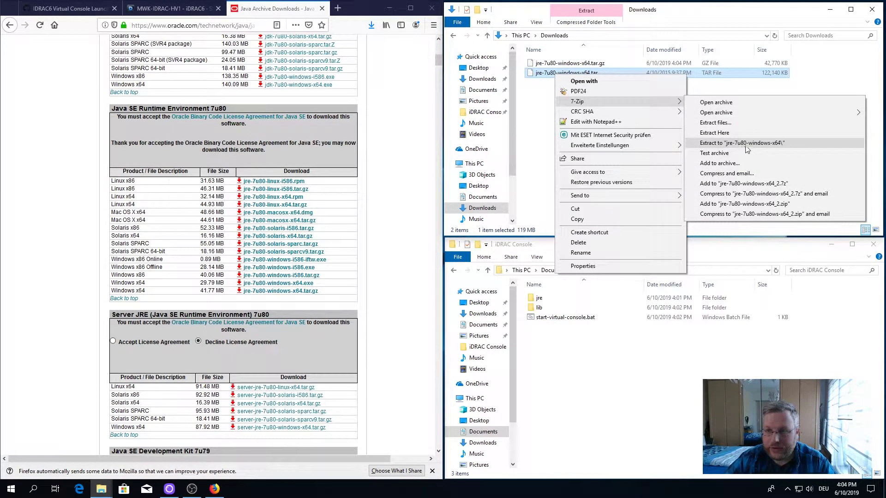
click(714, 133)
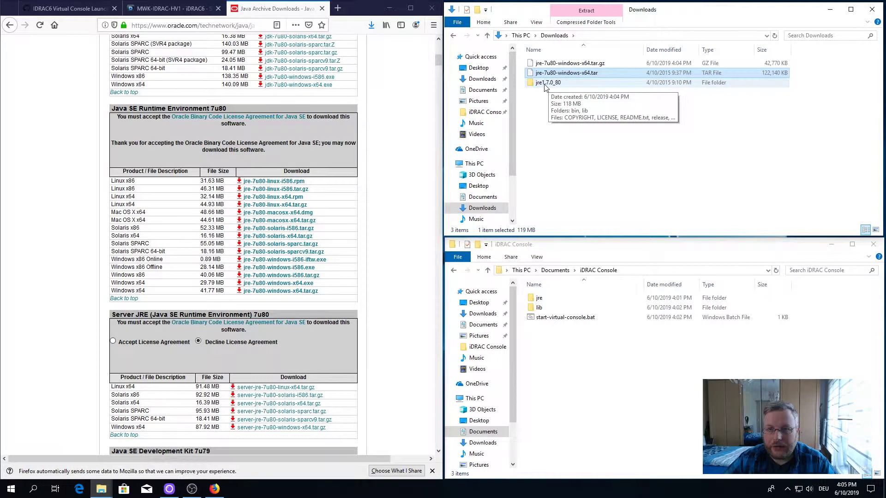
Step: Copy all nine items from jre1.7.0_80 into the iDRAC Console jre folder
double_click(544, 83)
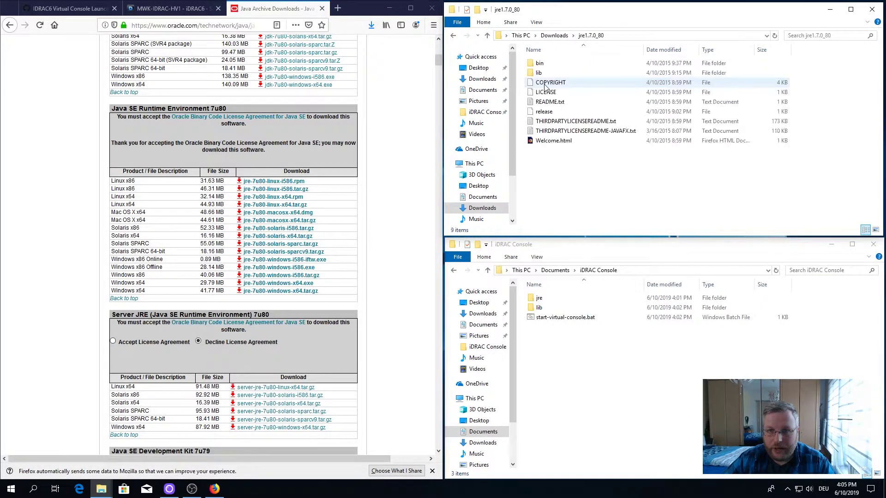
drag(595, 175, 540, 64)
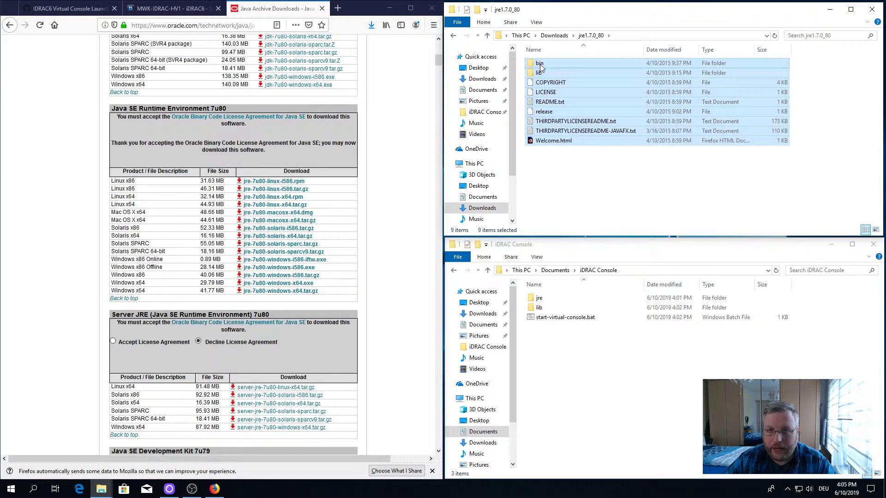
right_click(540, 63)
click(588, 230)
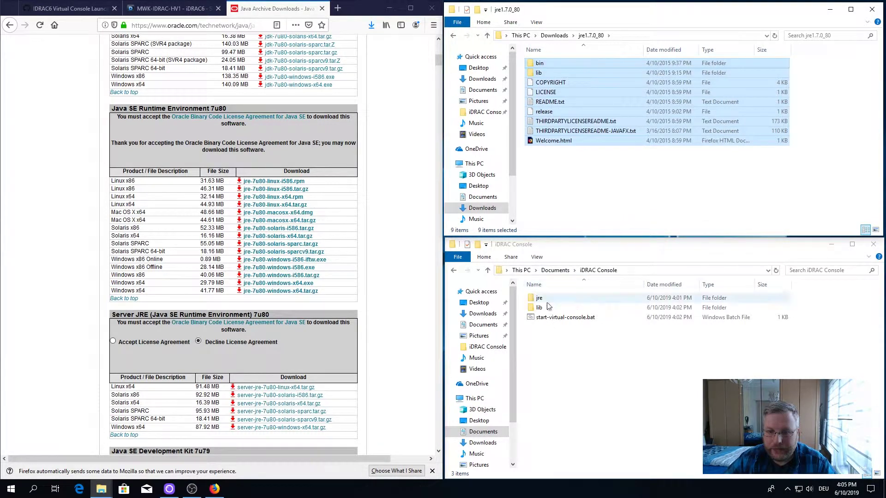
double_click(572, 298)
right_click(572, 325)
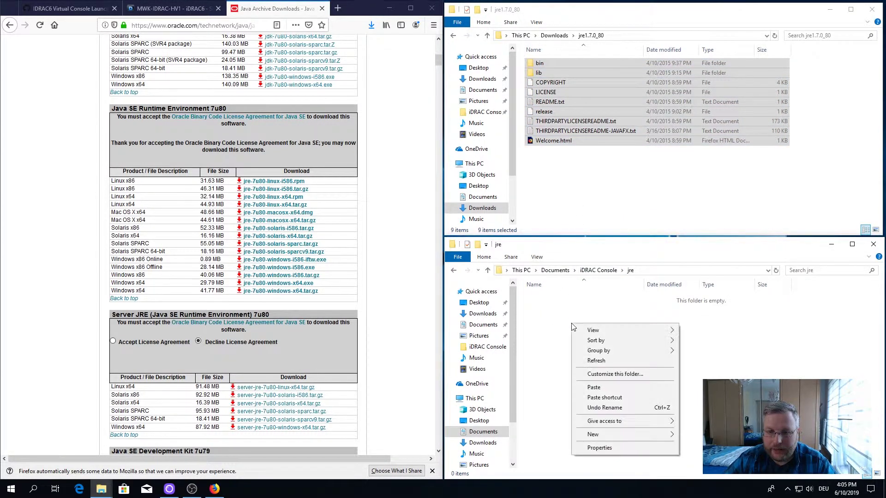
click(616, 397)
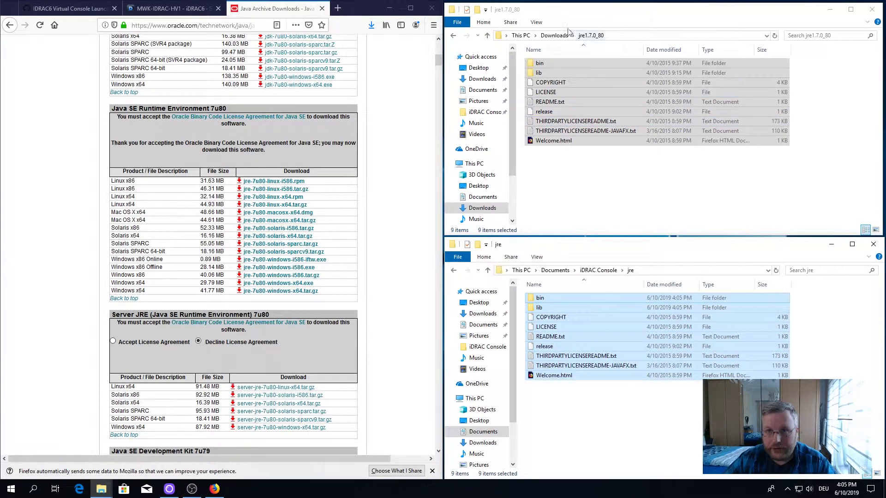
Step: Delete the downloaded archives and extracted folder from Downloads
click(598, 271)
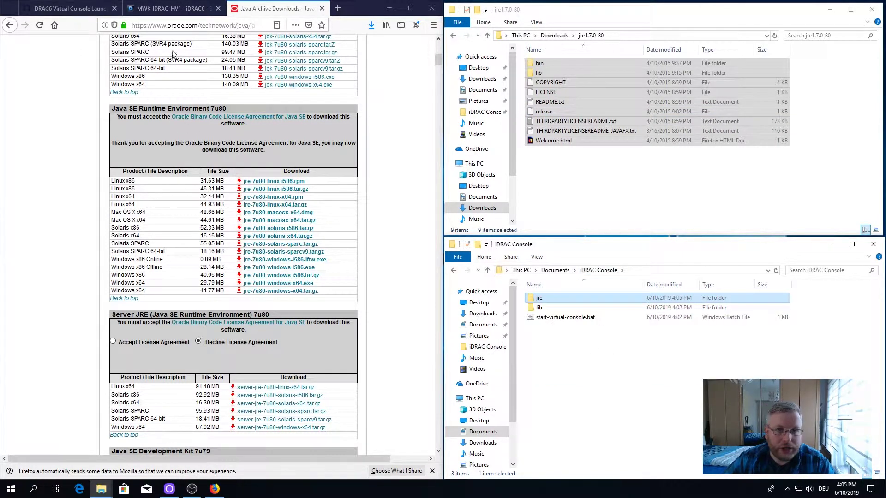
click(553, 35)
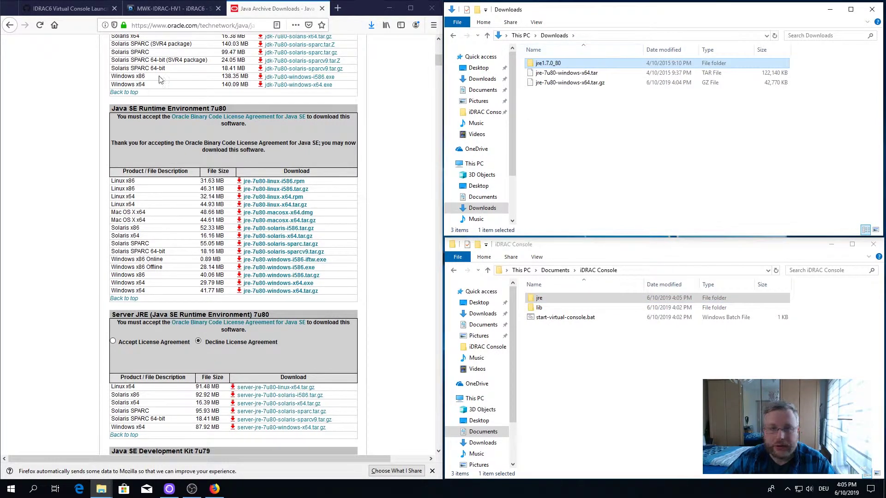
drag(593, 119, 542, 66)
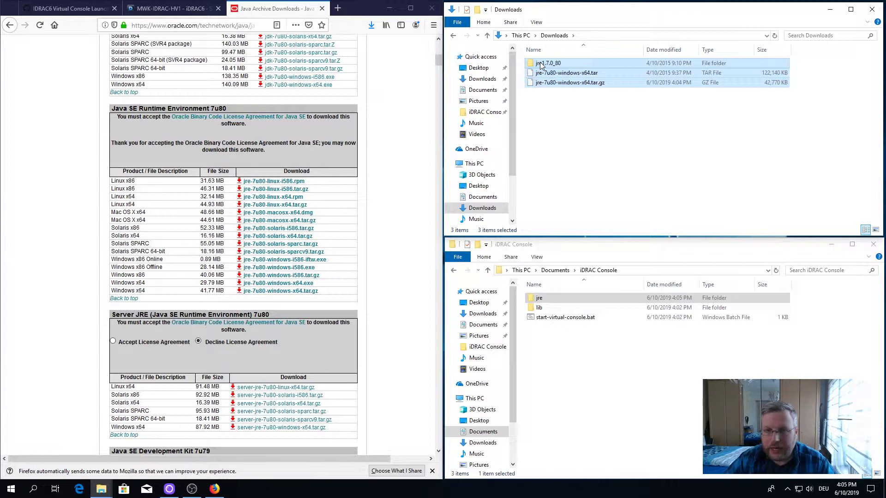
key(Delete)
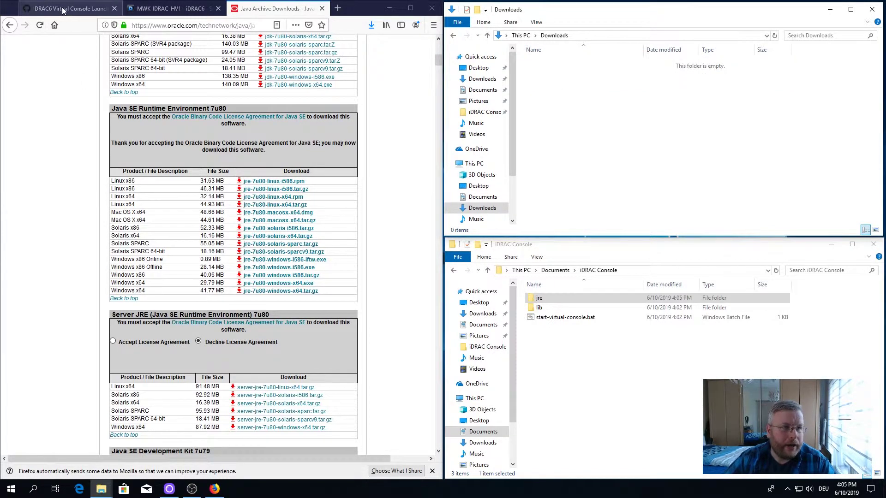
Step: Launch the Virtual Console from the iDRAC6 System Summary and save viewer.jnlp to Downloads
click(63, 9)
click(164, 5)
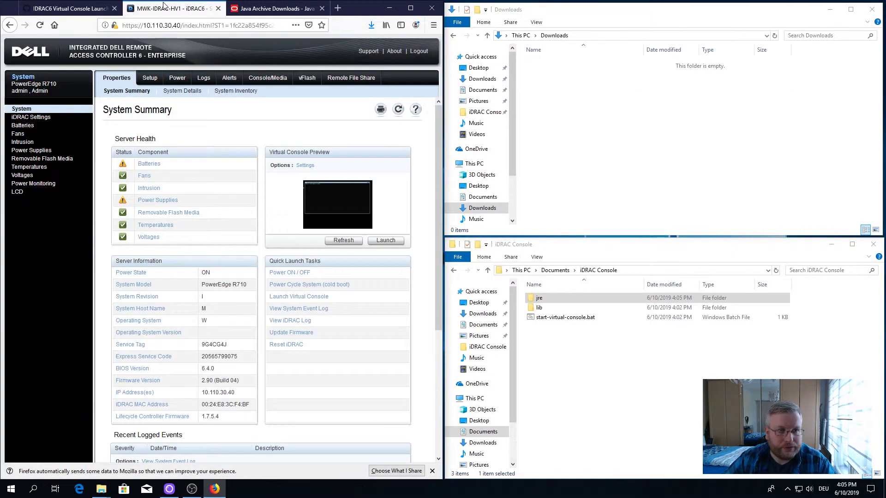
click(385, 243)
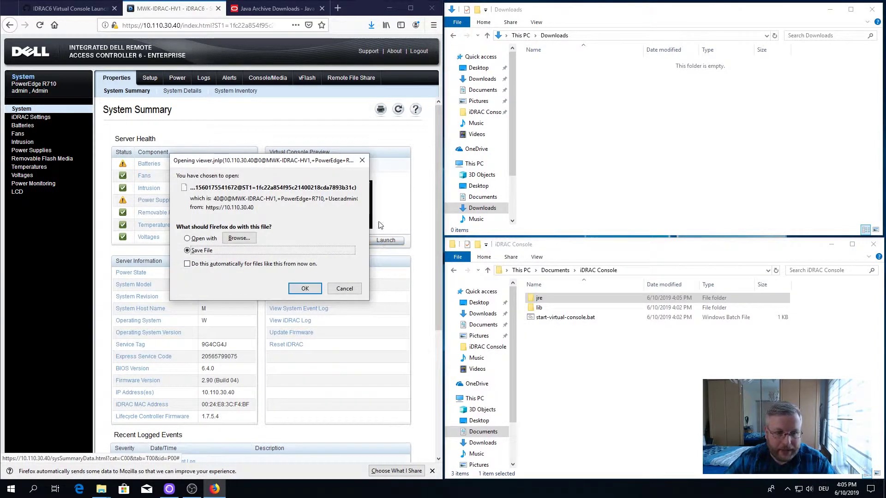
click(306, 288)
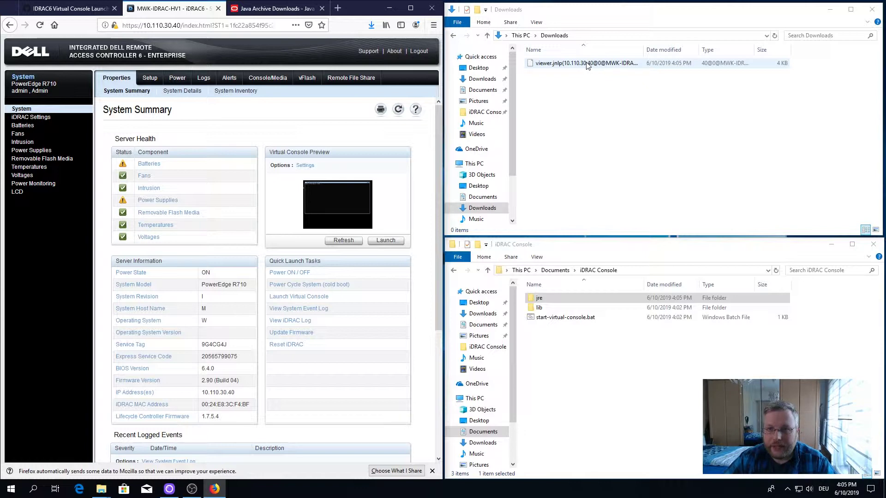
Step: Bring up the context menu for viewer.jnlp in Downloads
click(588, 65)
right_click(584, 66)
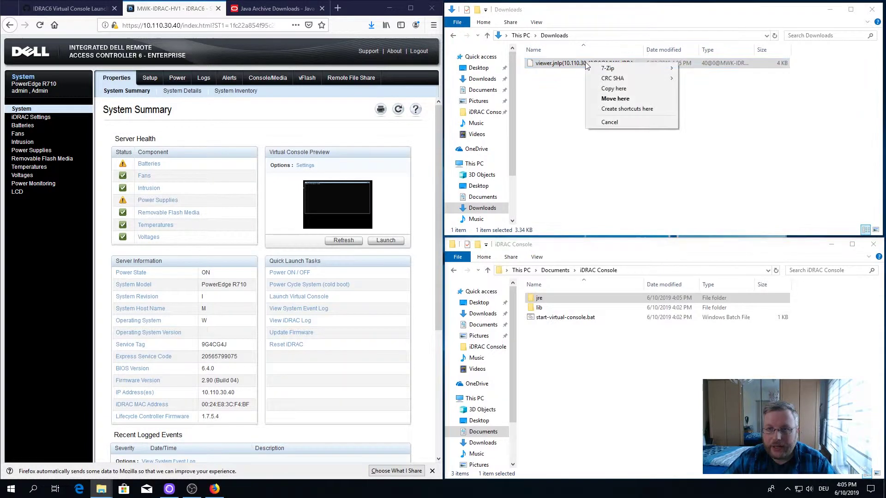
click(550, 68)
right_click(549, 69)
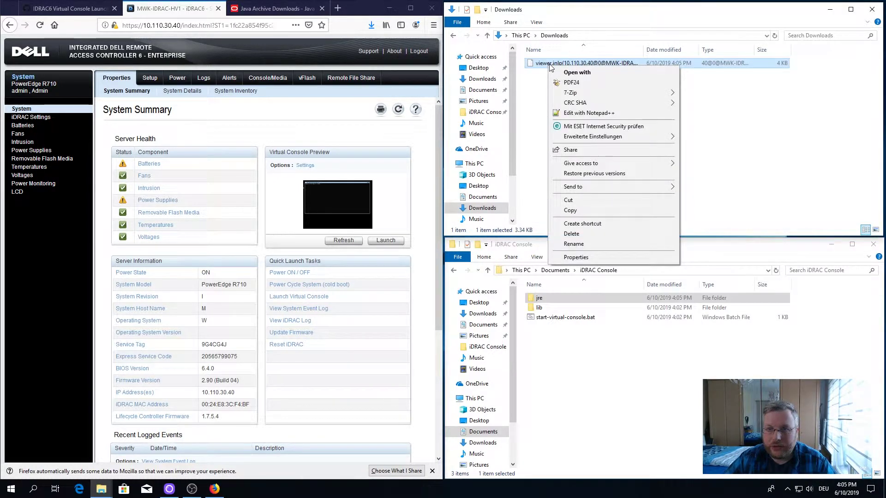
Step: Open viewer.jnlp in Notepad++ and copy the avctKVM.jar URL from line 26
click(603, 116)
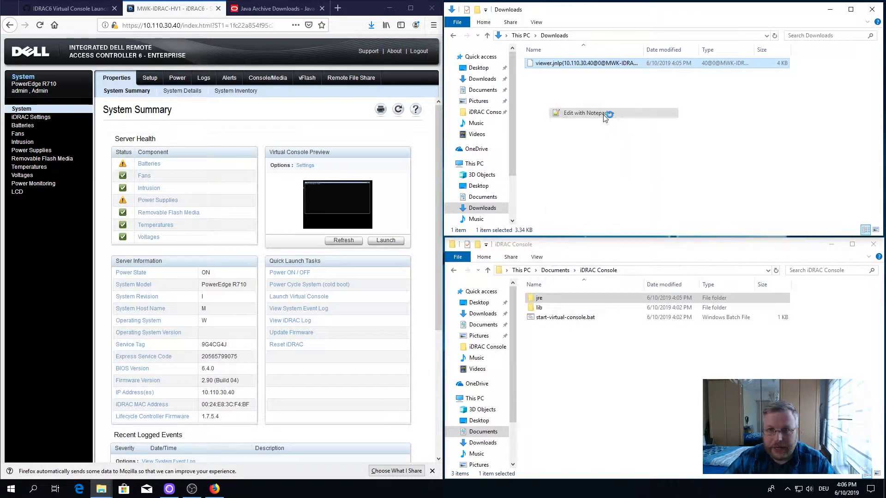
drag(630, 114, 749, 138)
scroll(722, 350, down, 1)
scroll(722, 349, down, 5)
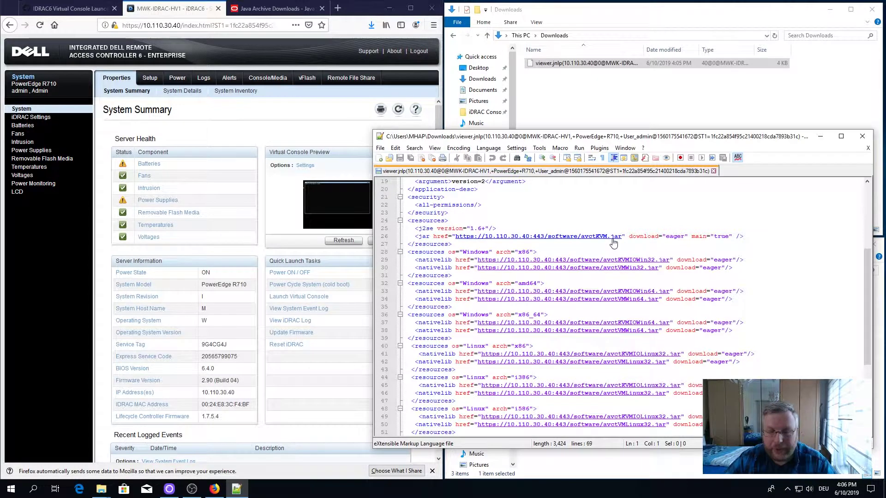
drag(456, 241, 475, 236)
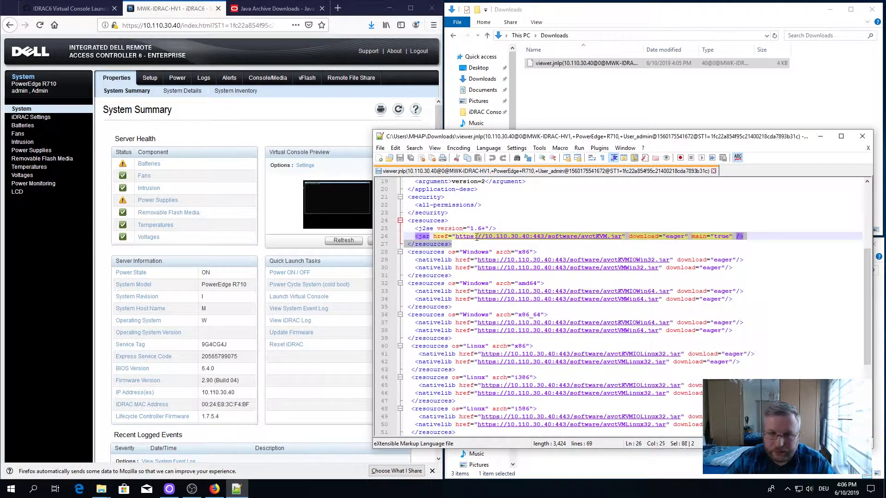
click(570, 253)
drag(622, 237, 456, 238)
right_click(457, 238)
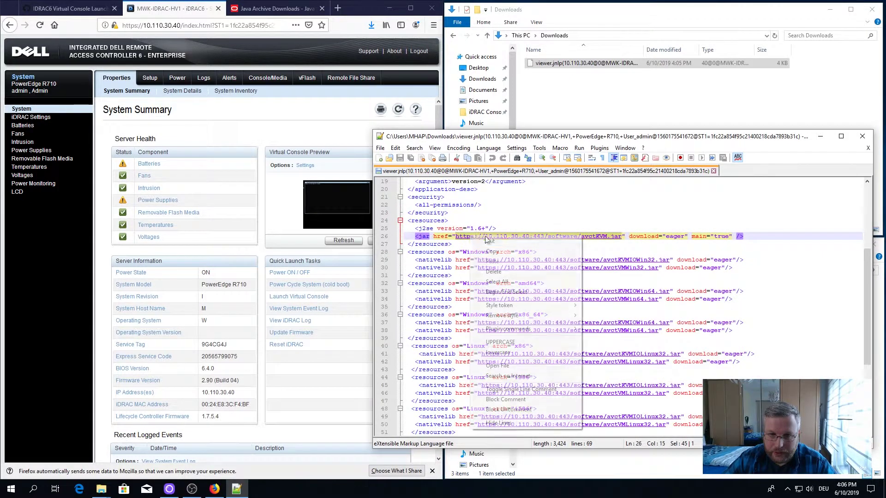
click(497, 253)
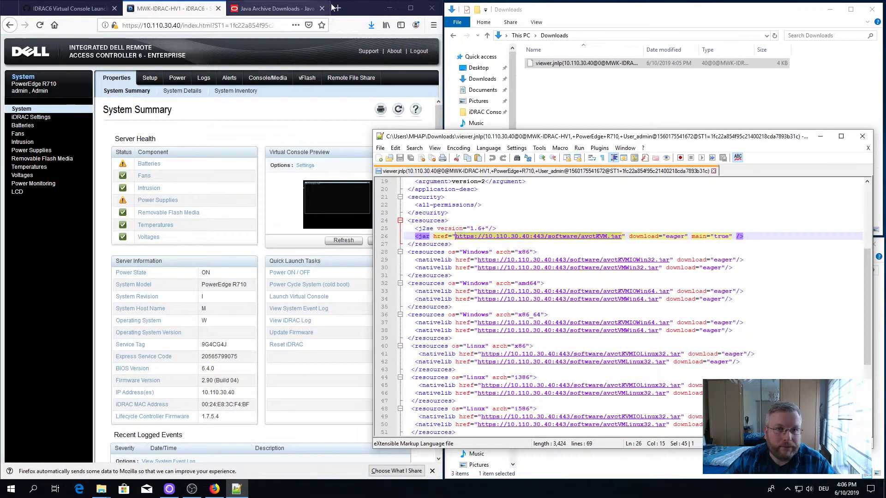
click(279, 25)
key(ctrl+t)
click(295, 66)
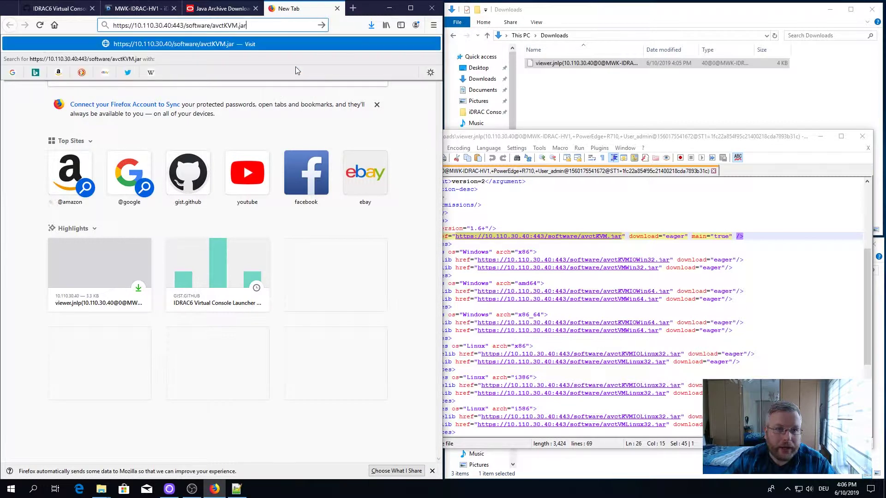
Step: Load the avctKVM.jar address and save the file to Downloads
key(Return)
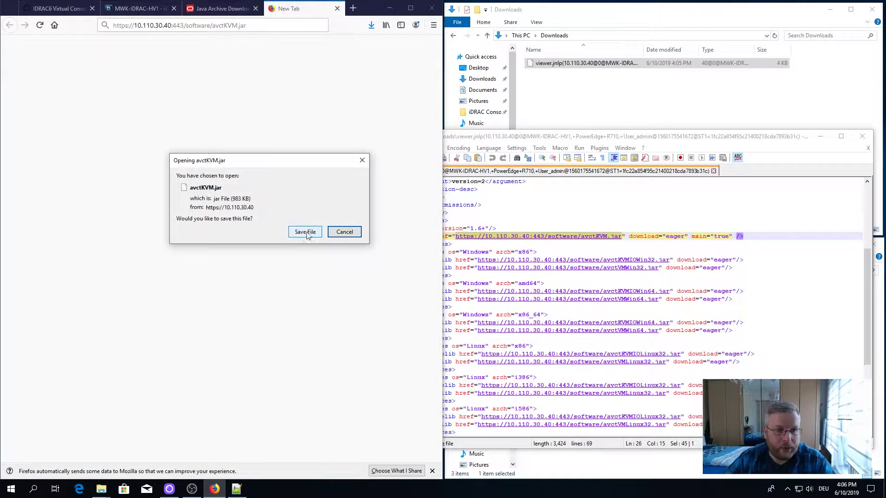
click(309, 232)
click(546, 141)
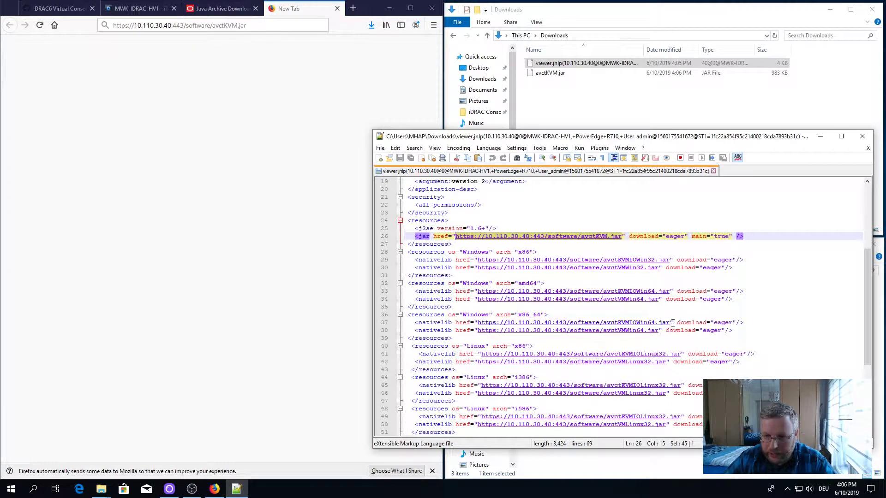
Step: Copy the avctKVMIOWin64.jar URL from line 37 and save that file via Firefox
drag(669, 323, 478, 322)
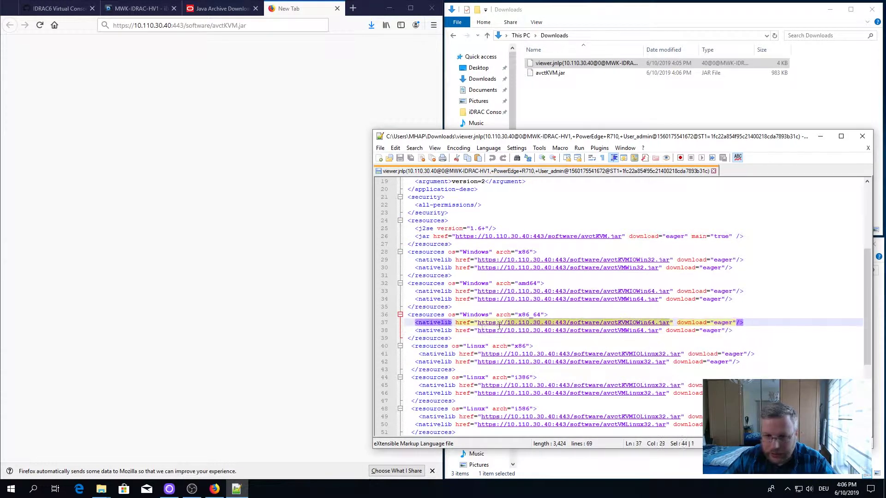
right_click(490, 324)
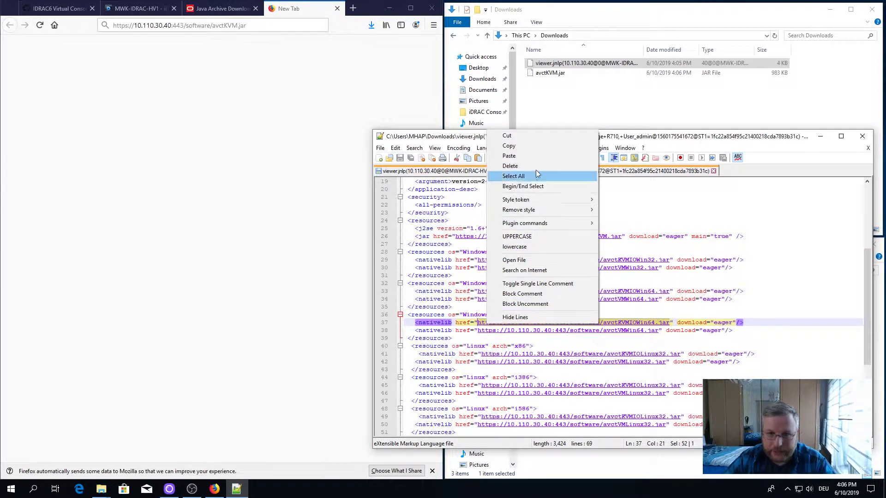
click(525, 145)
click(330, 13)
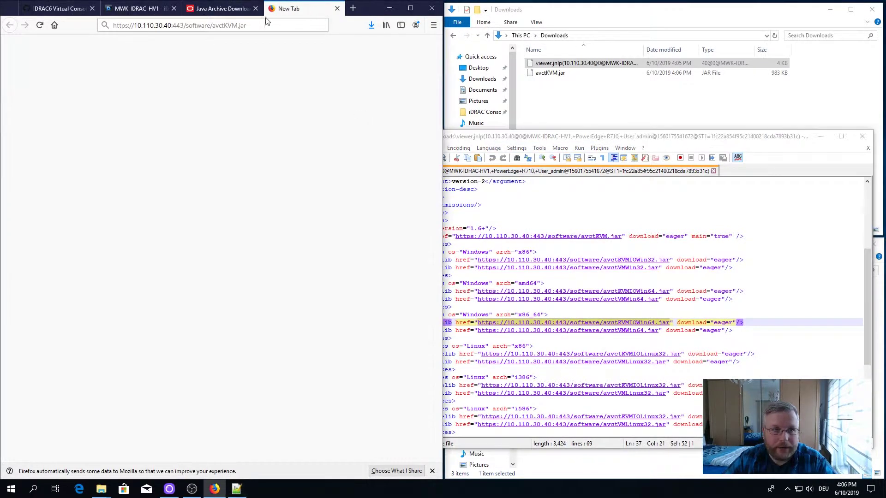
click(257, 25)
right_click(261, 24)
click(283, 61)
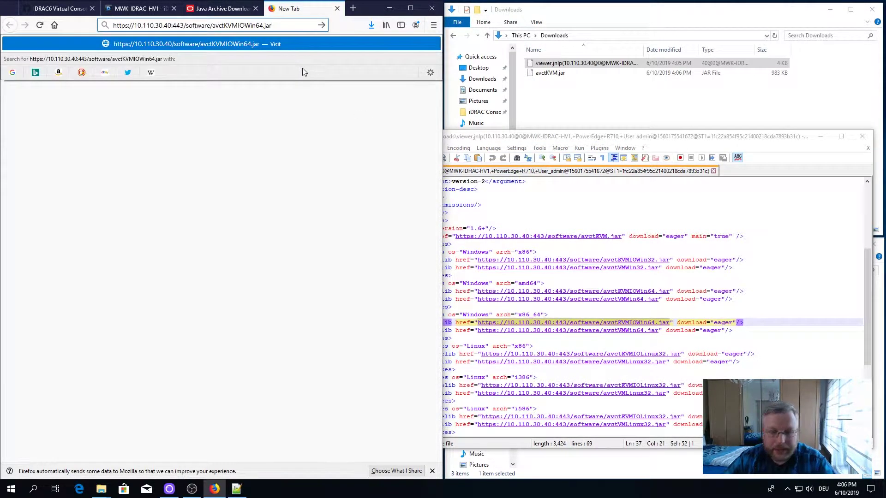
key(Return)
click(306, 235)
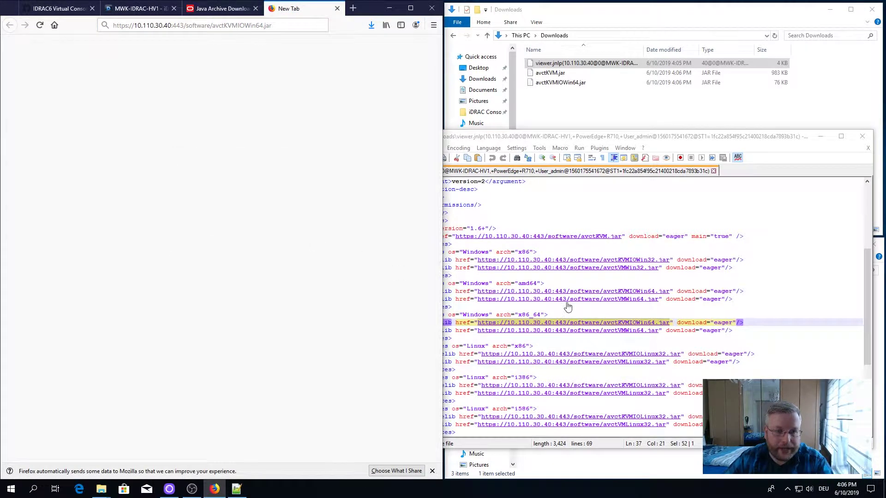
Step: Download avctVMWin64.jar from the line 38 URL, then close the extra tab
drag(658, 331, 478, 331)
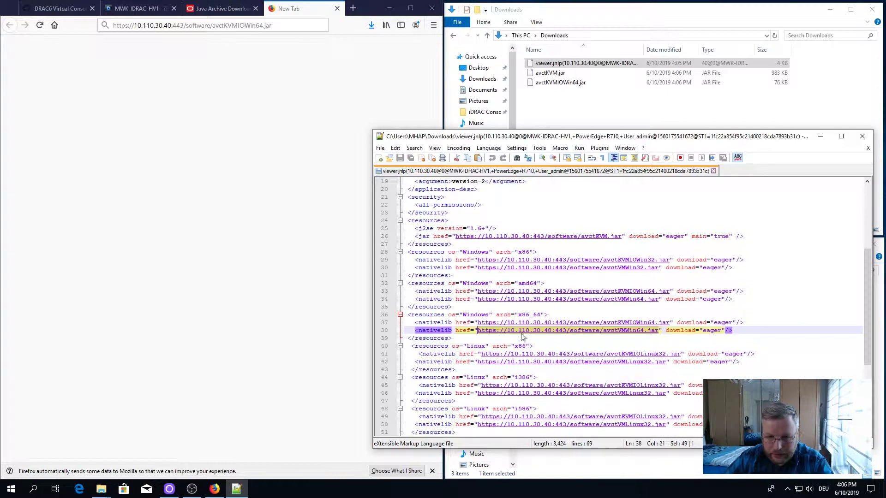
right_click(543, 337)
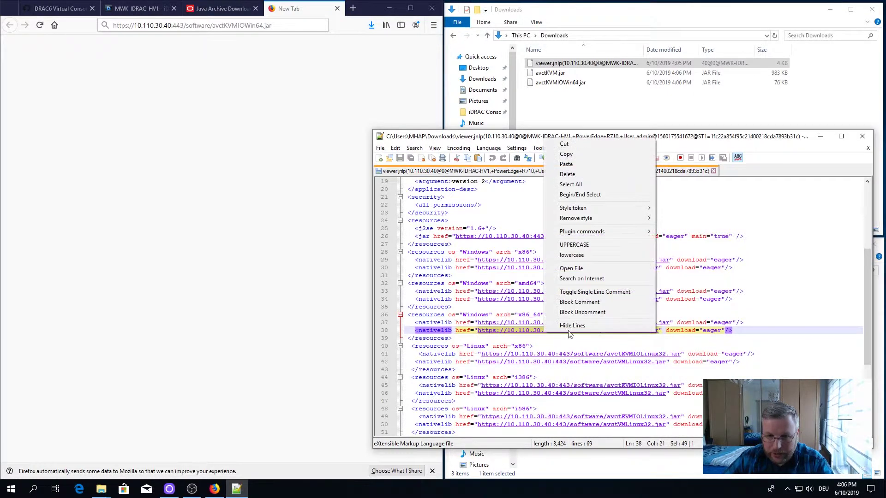
click(579, 154)
click(350, 74)
click(244, 28)
right_click(249, 28)
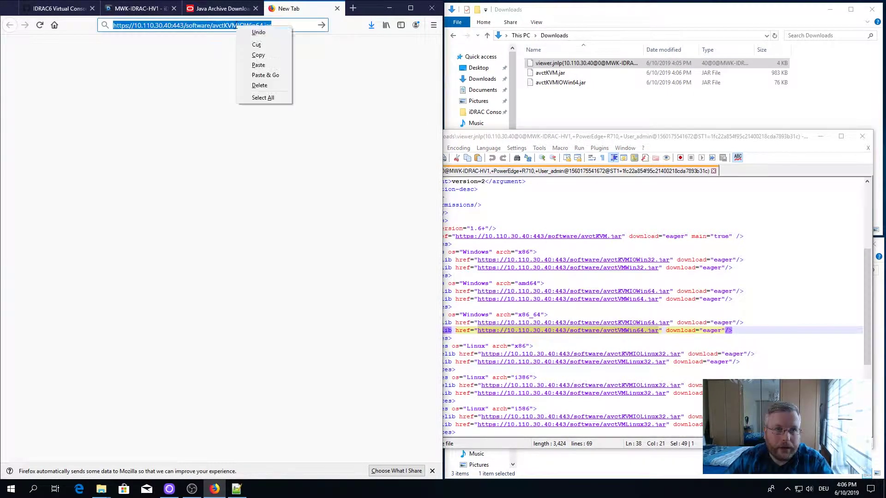
click(263, 73)
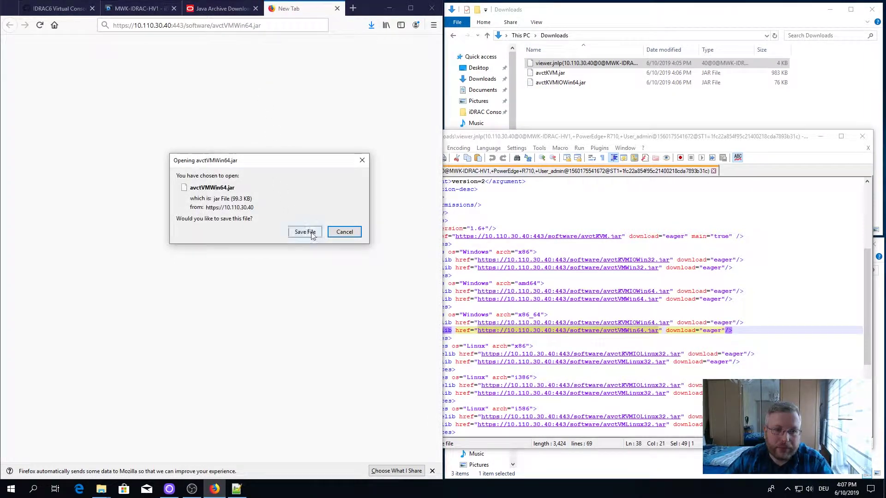
click(306, 233)
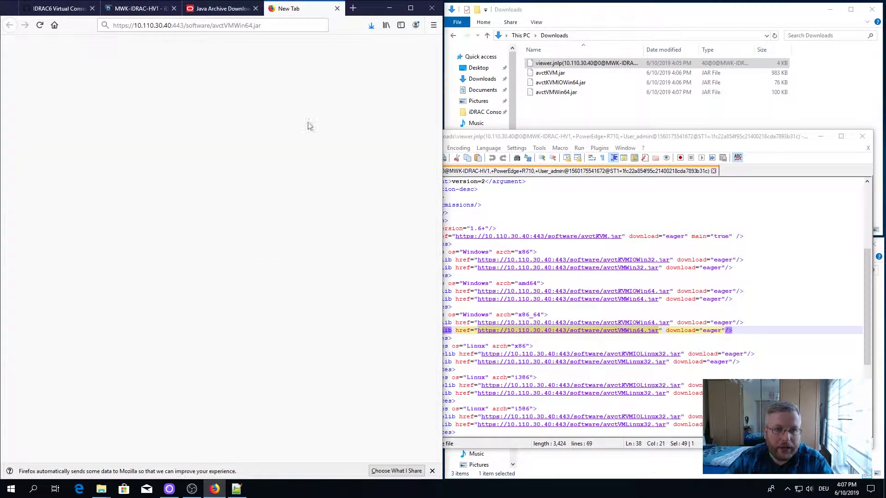
click(337, 9)
click(639, 136)
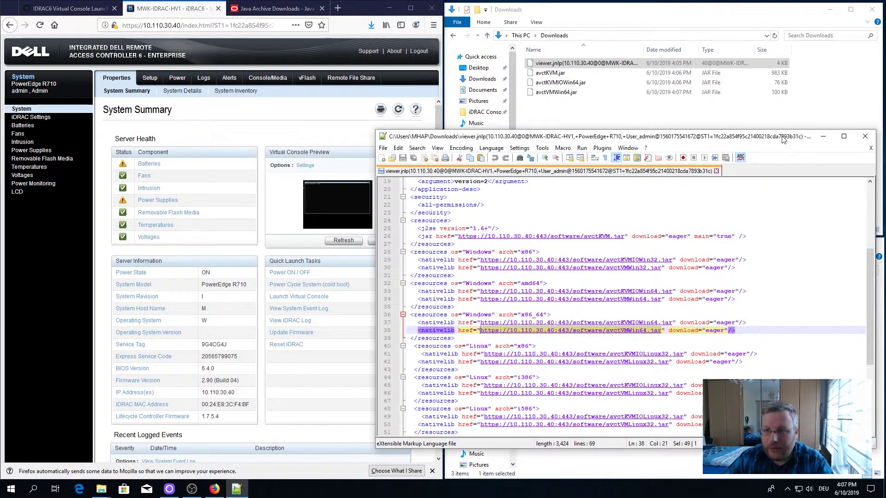
Step: Close viewer.jnlp in Notepad++ and delete it from Downloads
click(864, 136)
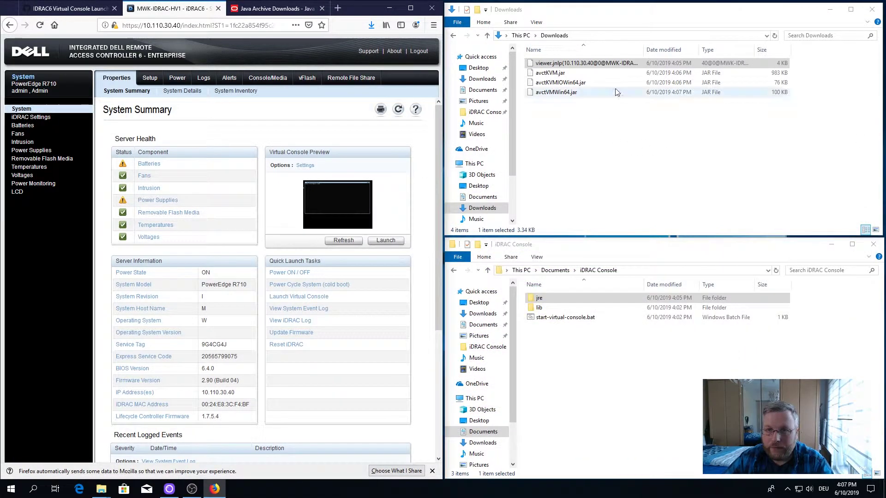
drag(644, 50, 702, 49)
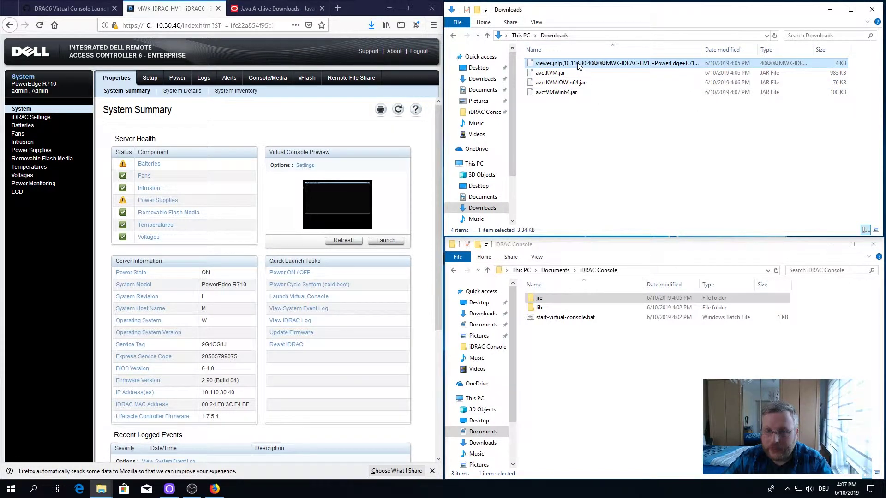
key(Delete)
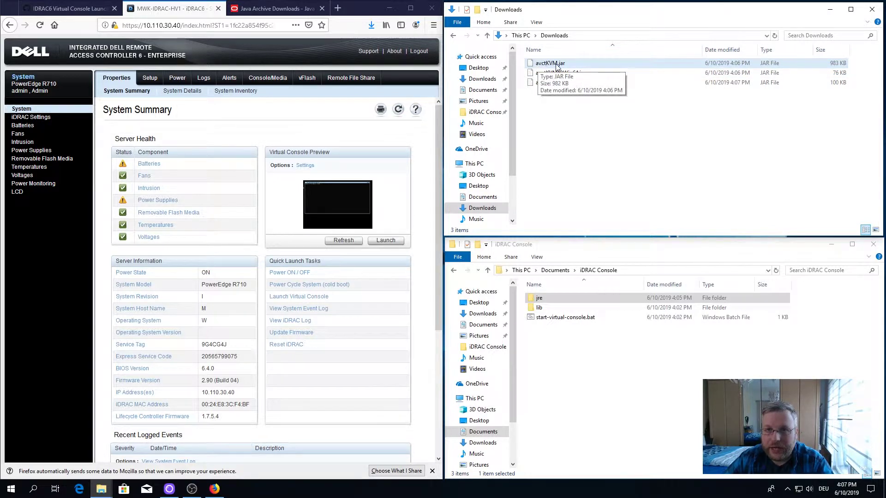
Step: Move avctKVM.jar (983 KB) into the iDRAC Console folder beside jre and lib
drag(556, 65, 574, 347)
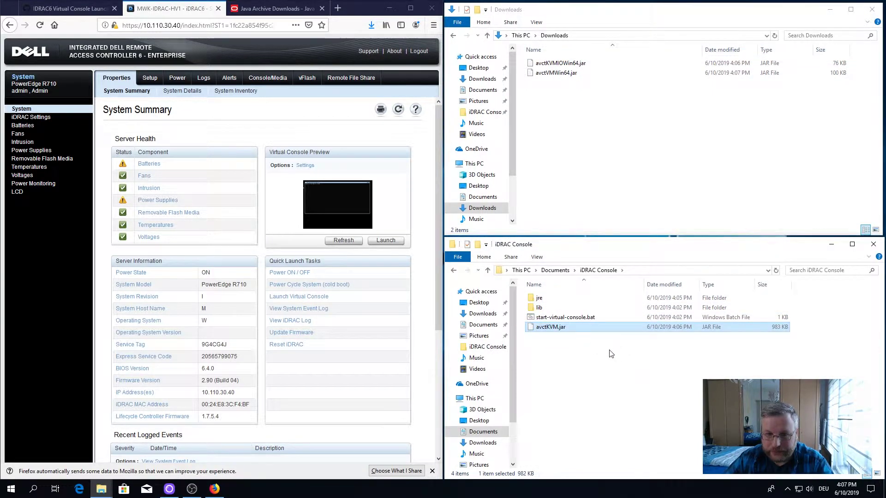
drag(591, 98, 555, 62)
click(572, 125)
click(549, 309)
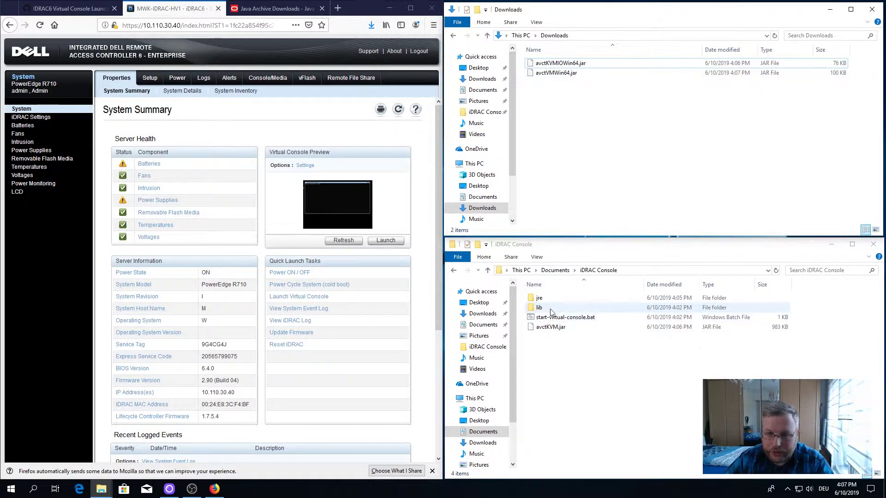
Step: Extract avctKVMIOWin64.jar and avctVMWin64.jar into their own folders with 7-Zip
double_click(549, 310)
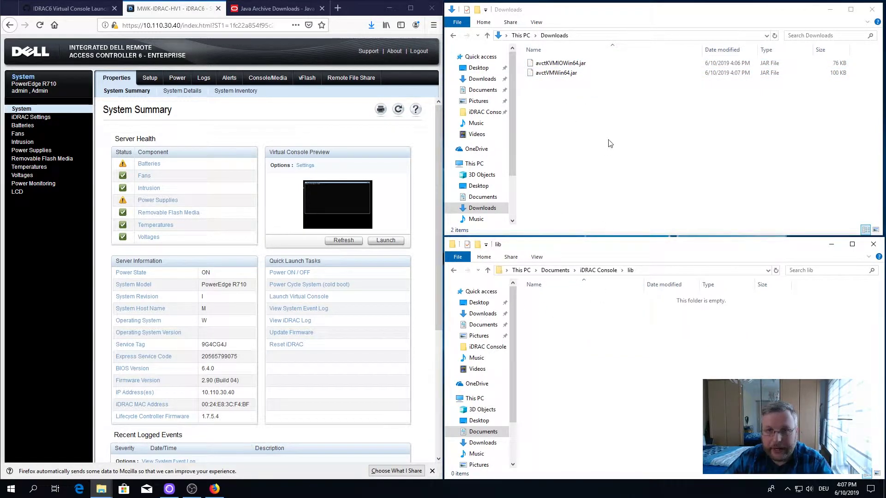
right_click(554, 65)
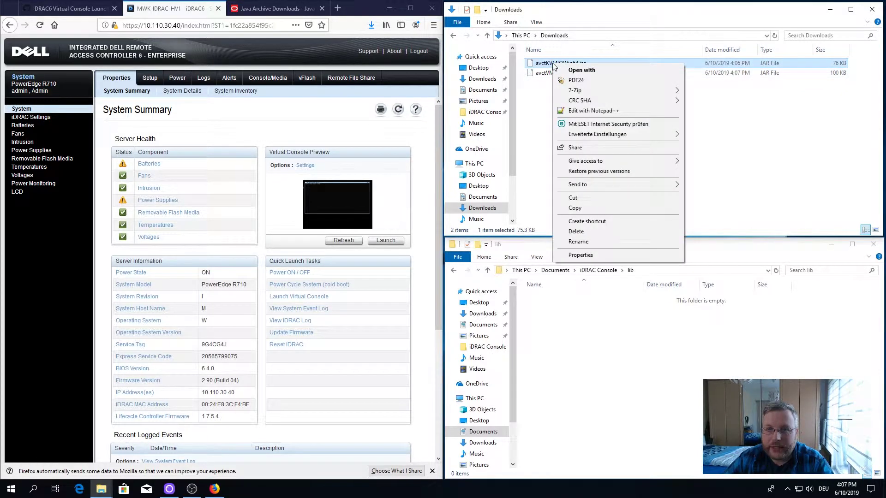
mouse_move(636, 89)
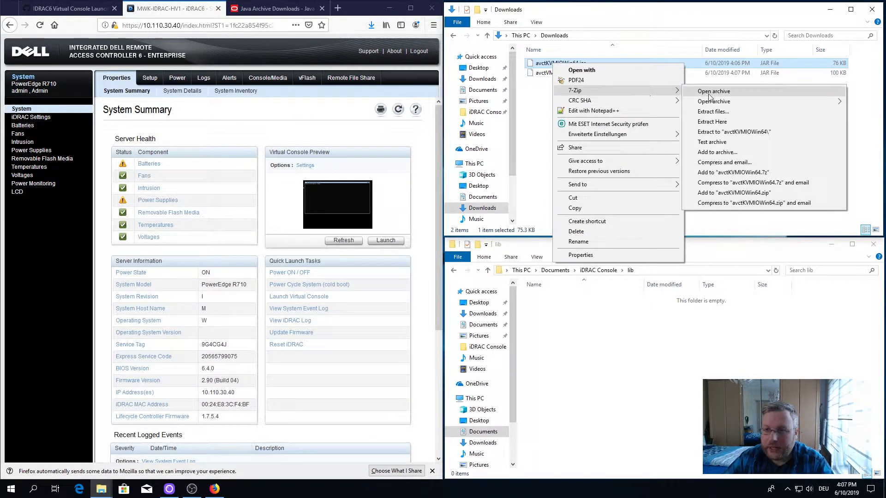
click(733, 131)
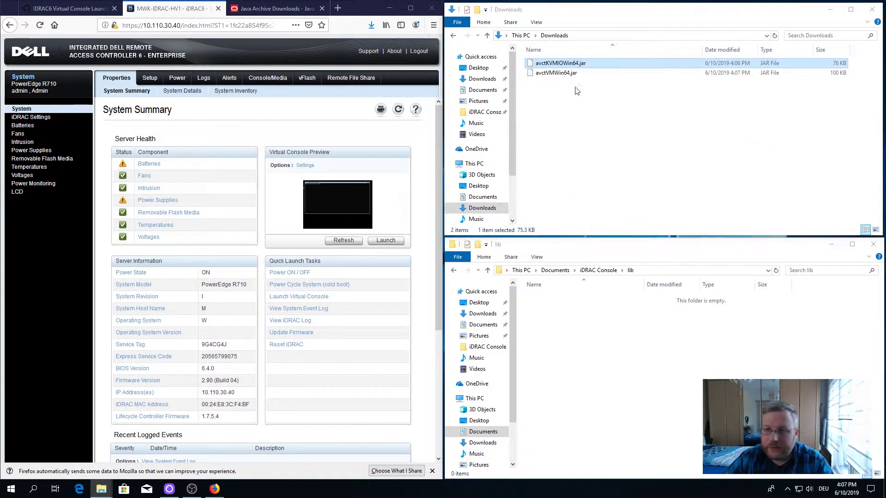
right_click(549, 73)
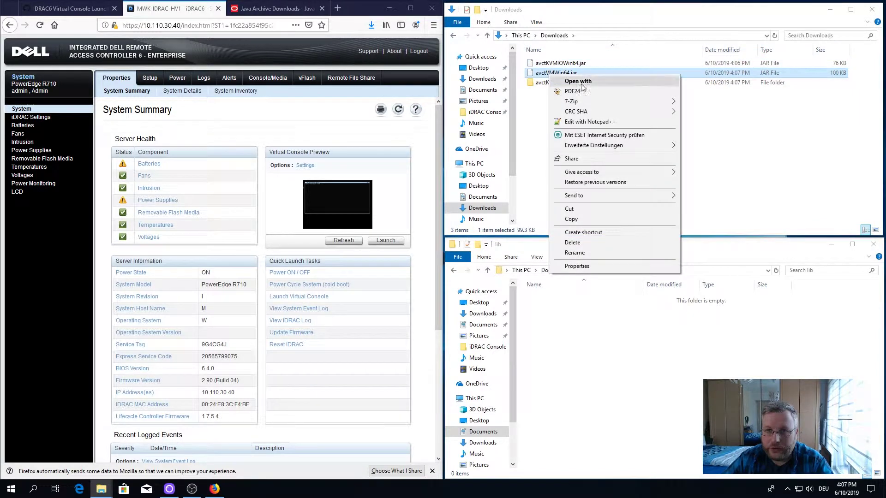
mouse_move(623, 102)
click(733, 143)
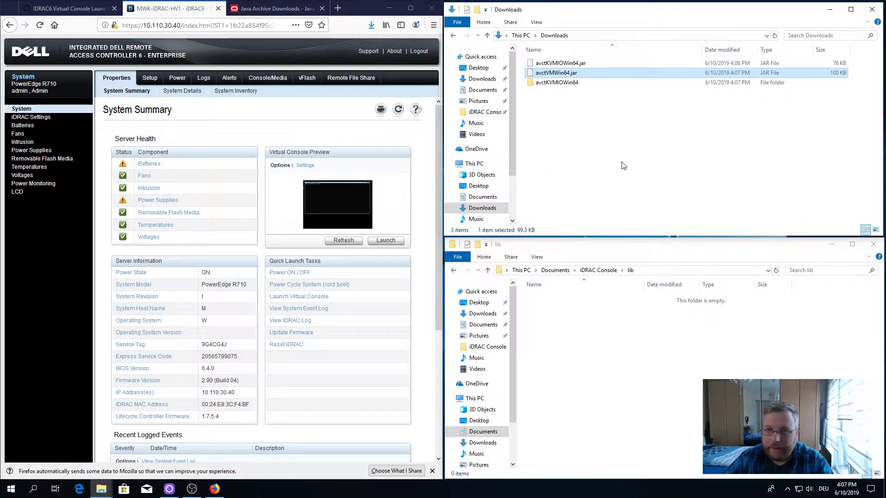
Step: Move avctKVMIO.dll and avmWinLib.dll into the iDRAC Console lib folder
double_click(579, 84)
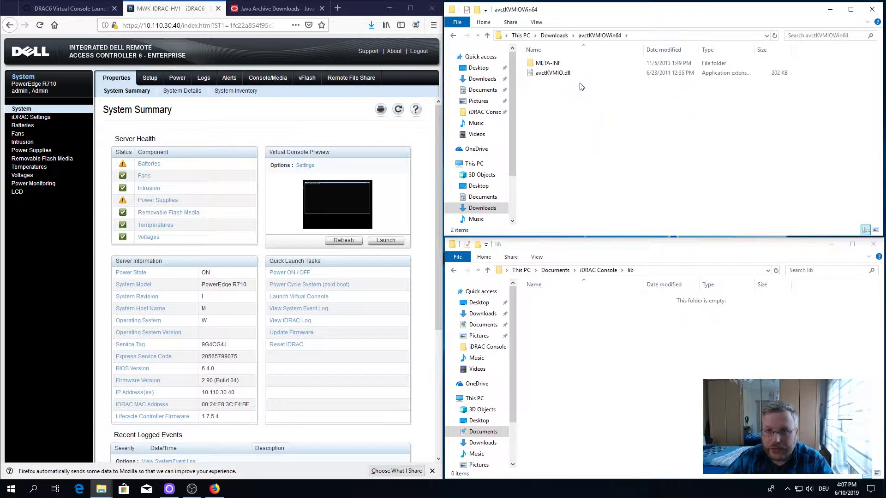
click(549, 76)
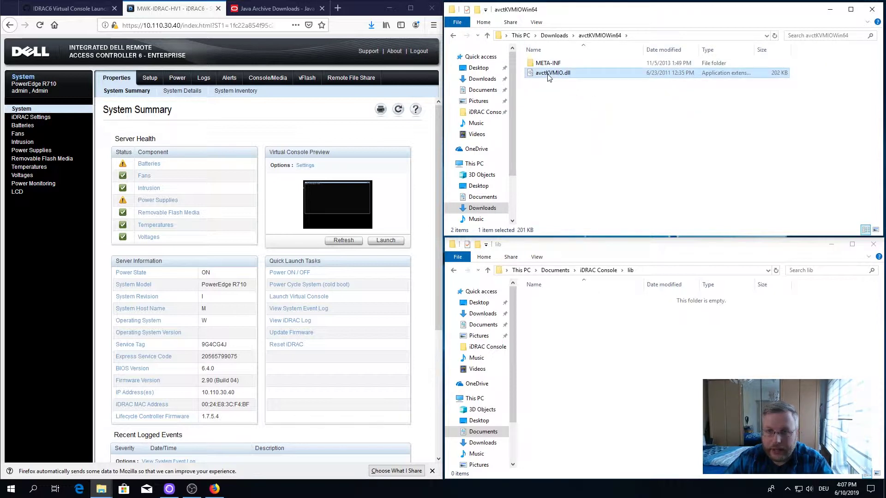
drag(549, 76, 569, 371)
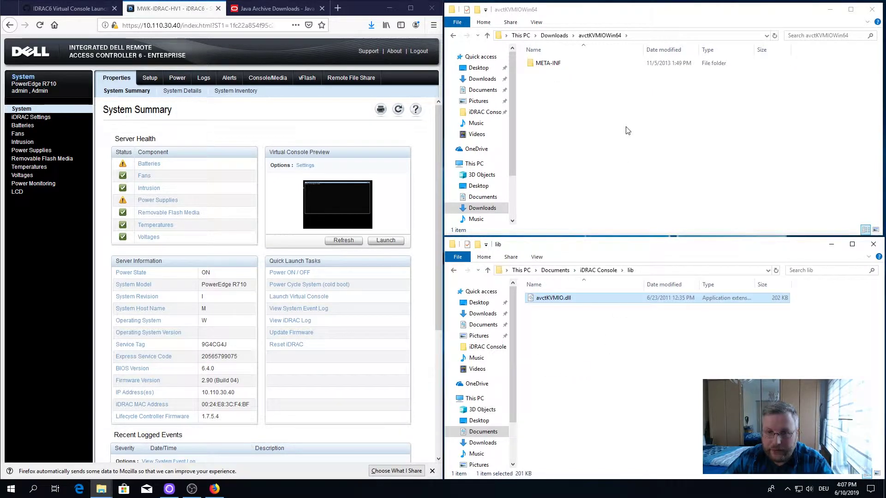
click(554, 35)
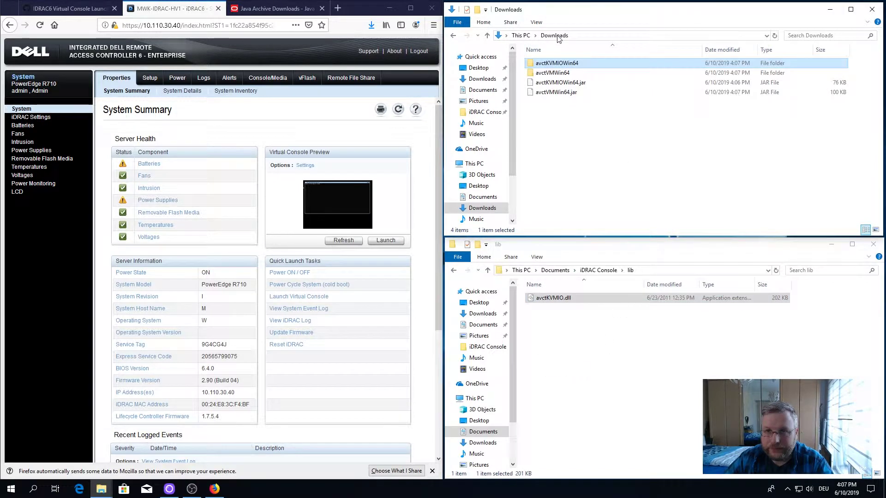
double_click(550, 74)
drag(543, 73, 567, 358)
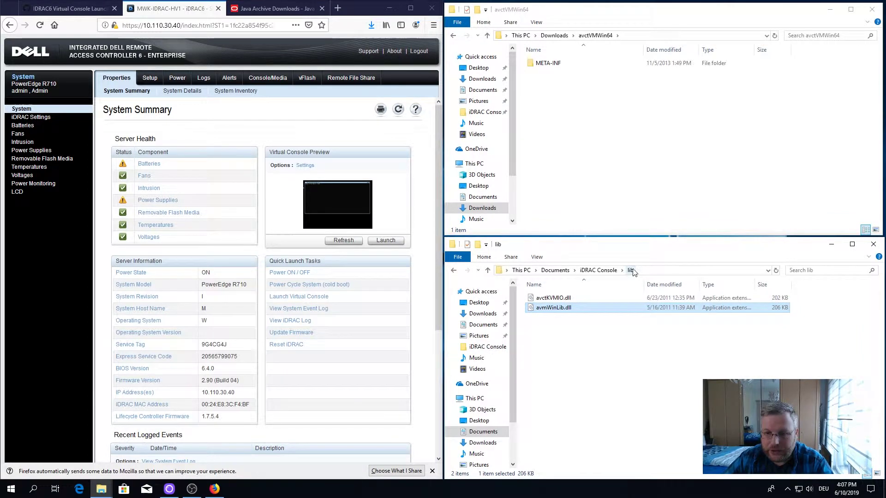
click(631, 189)
click(554, 36)
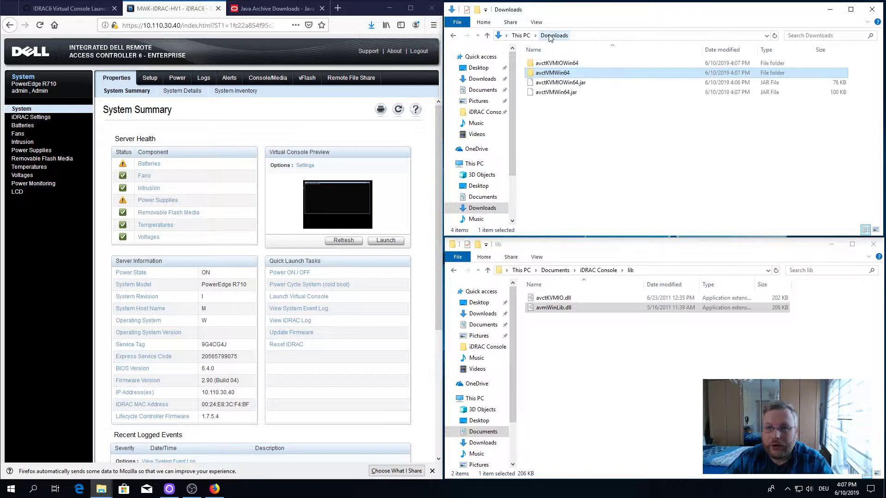
Step: Delete the four extracted items from Downloads and return to iDRAC Console
drag(589, 125, 561, 61)
key(Delete)
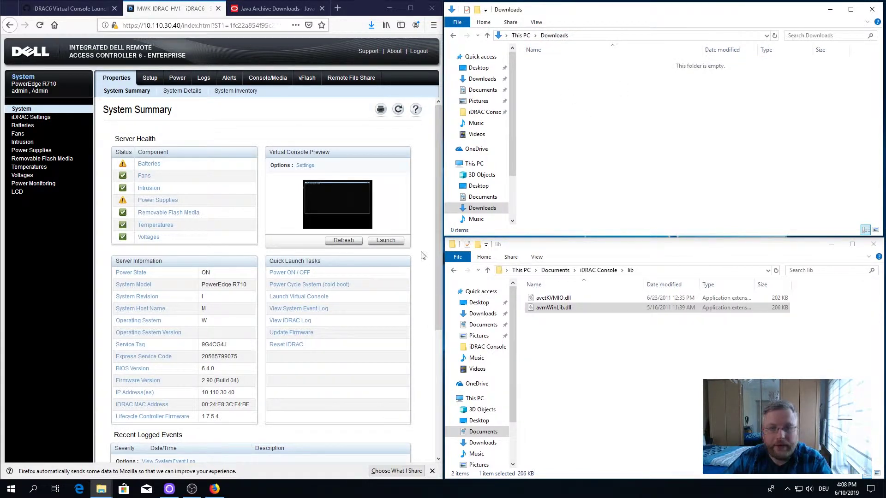
click(605, 272)
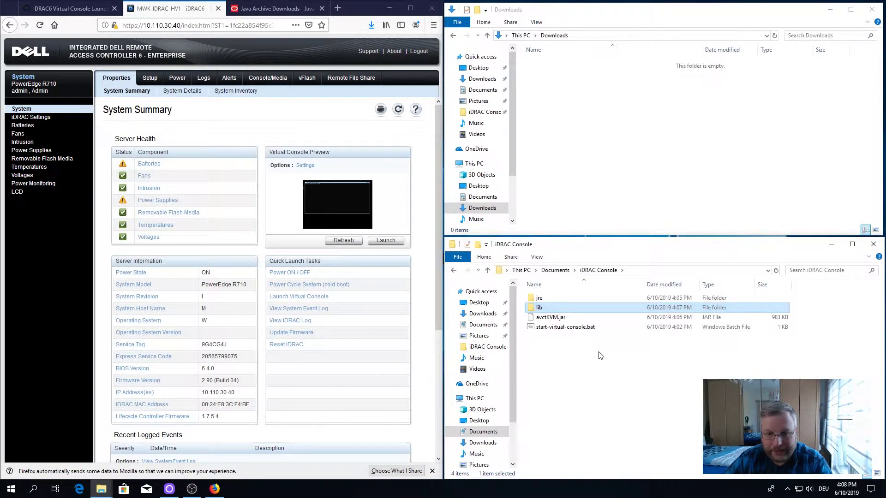
click(573, 375)
Step: Run start-virtual-console.bat, entering host 10.110.30.40 and the iDRAC username and password
double_click(557, 327)
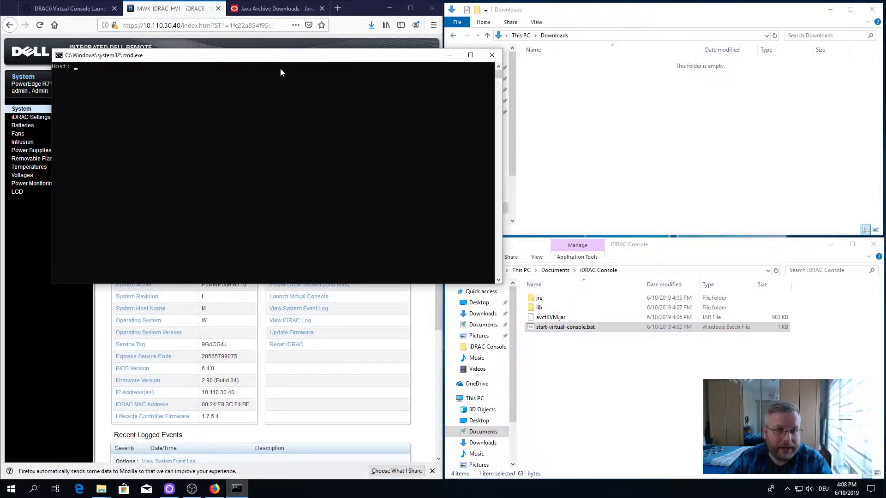
drag(274, 60, 468, 100)
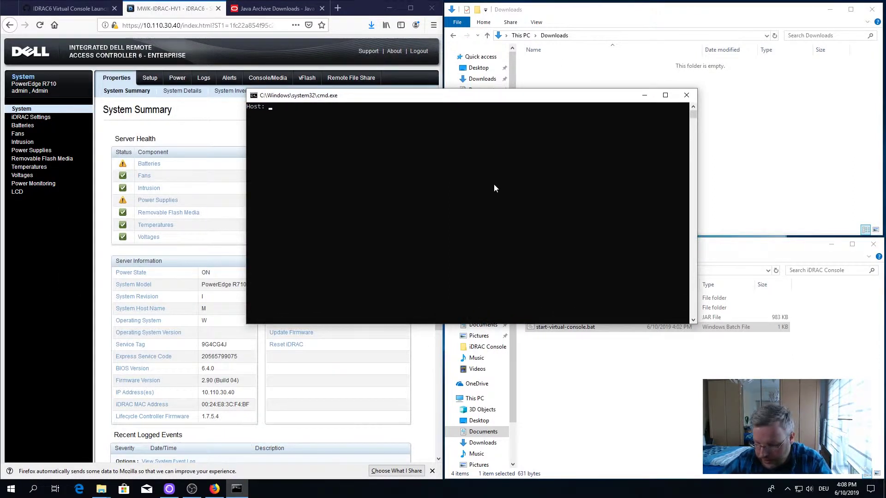
text(0.)
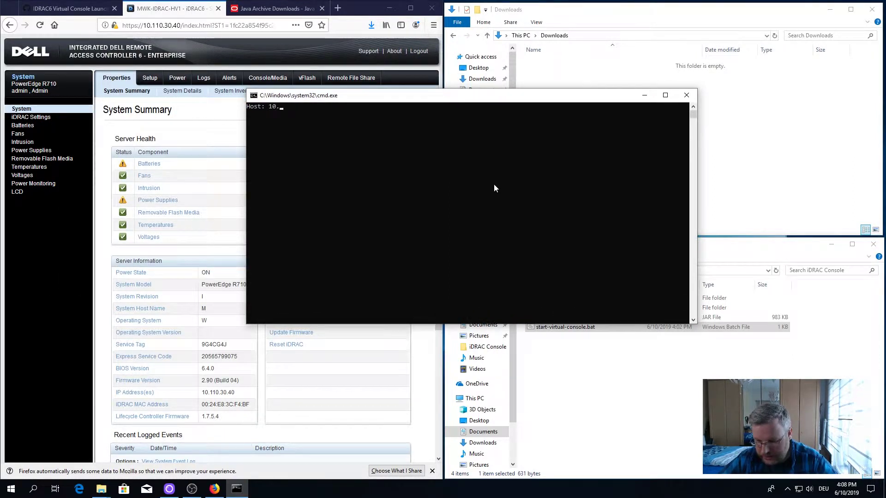
text(110.3)
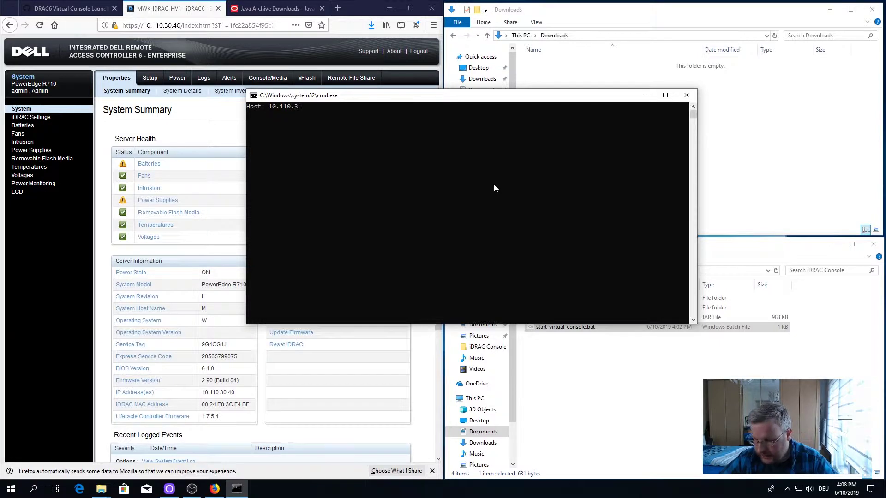
text(0.4)
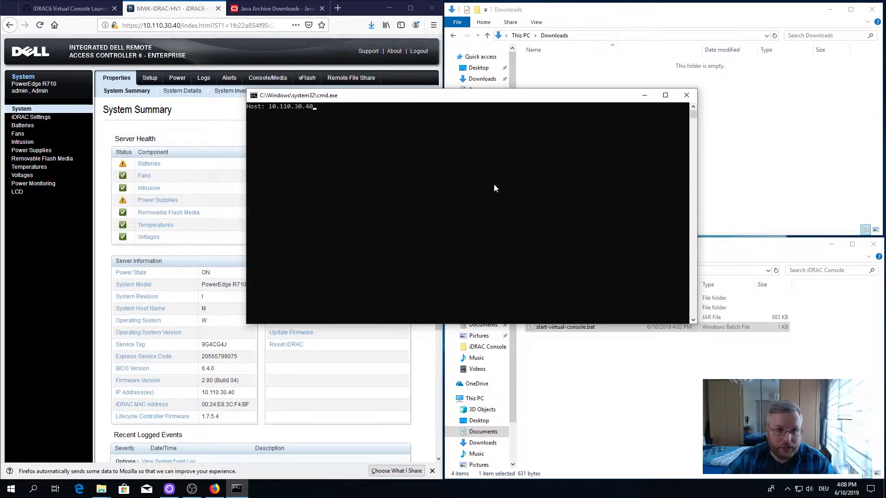
text(0)
key(Return)
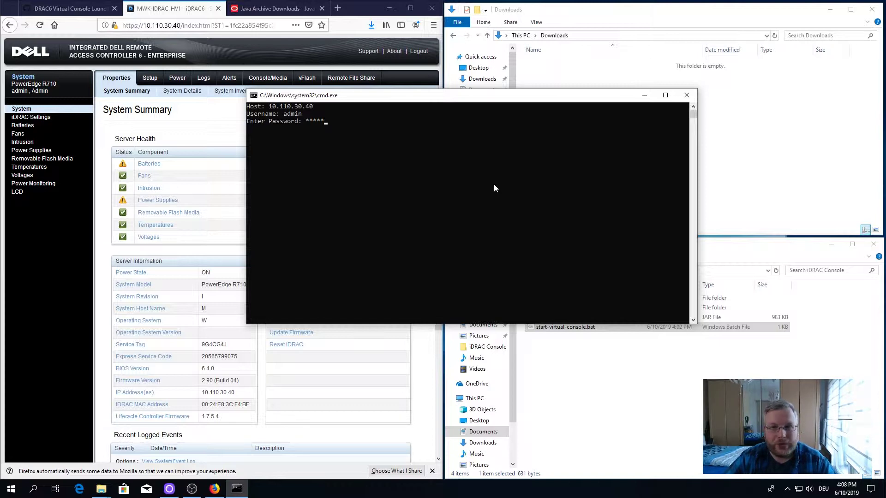
key(Return)
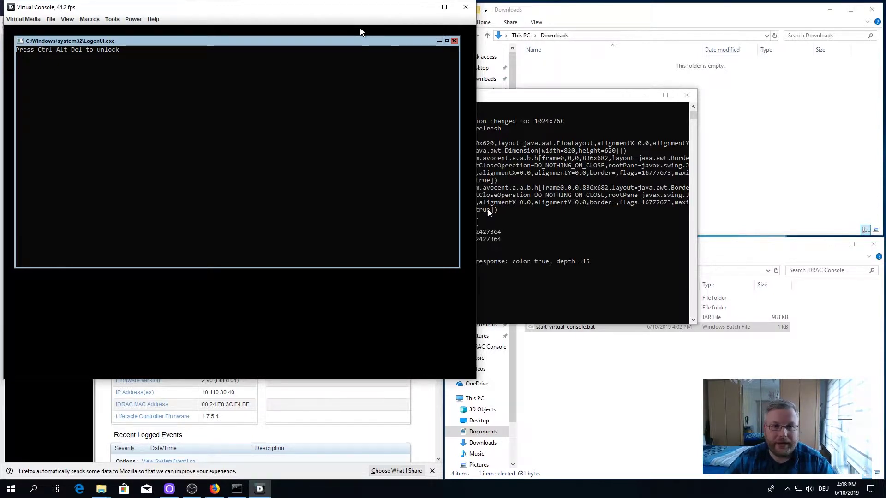
Step: Reposition the console and launch Virtual Media, showing the unmapped E: CD/DVD drive
drag(281, 12, 662, 96)
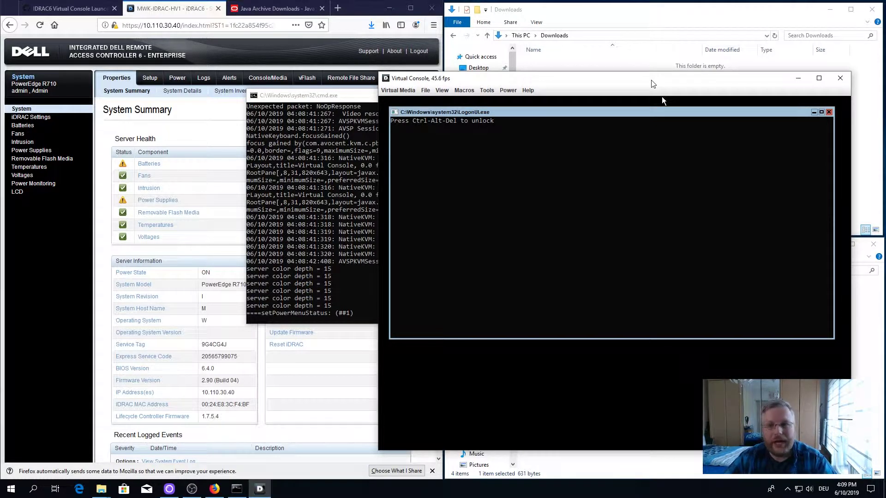
drag(651, 81, 573, 82)
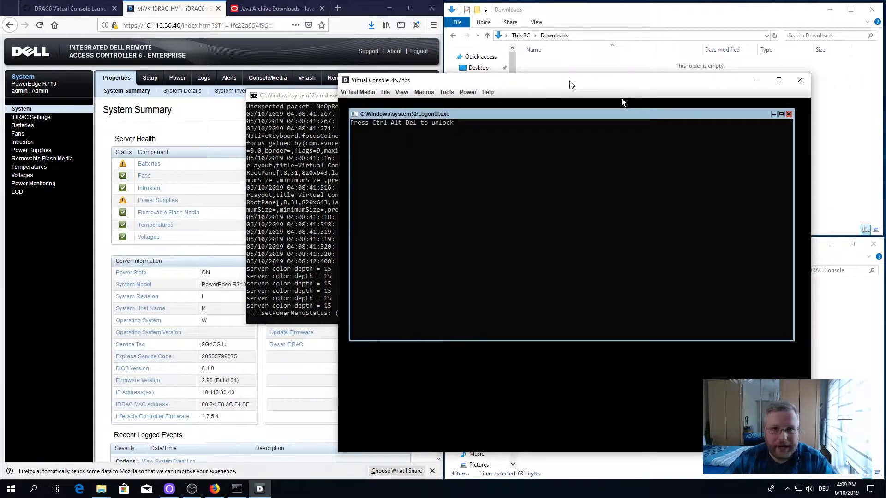
drag(571, 85, 596, 81)
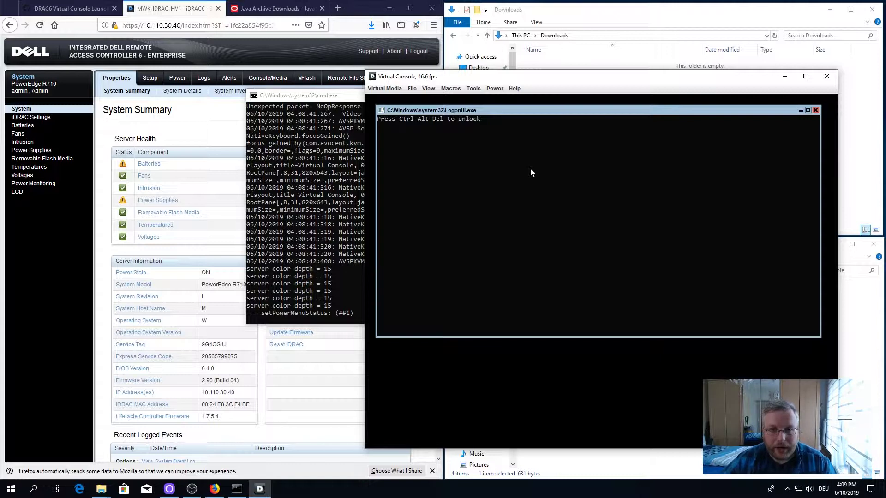
click(381, 90)
click(382, 99)
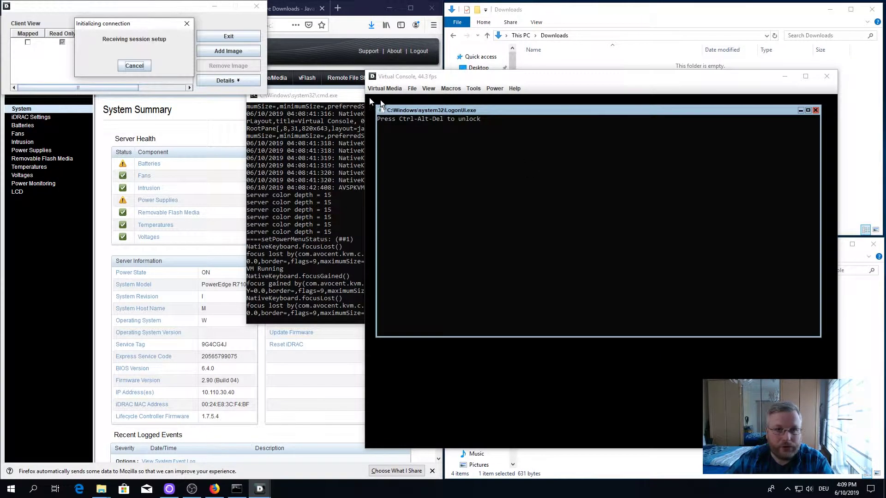
drag(180, 10, 274, 79)
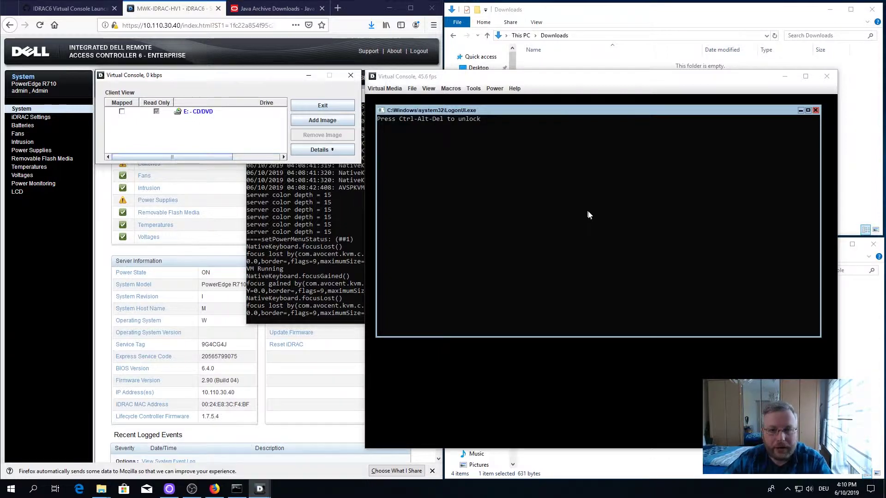
Step: Send Ctrl-Alt-Del, submit the Administrator password, dismiss the rejection and re-enter it
click(452, 89)
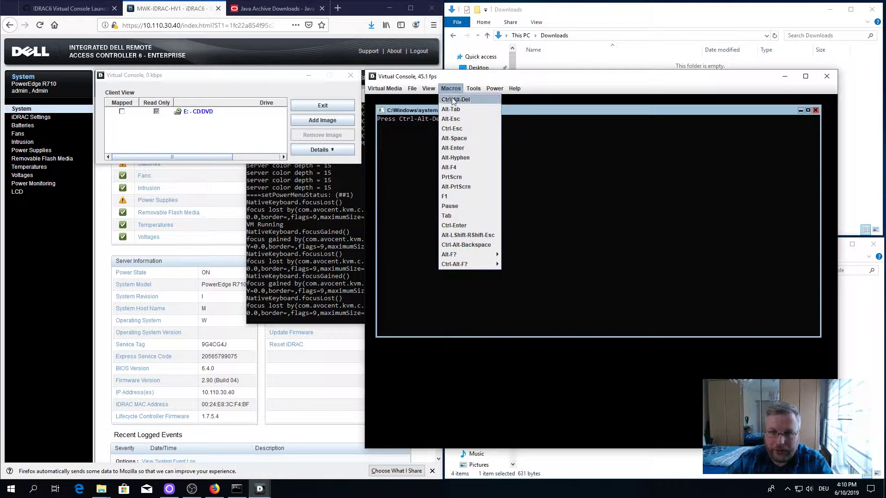
click(455, 100)
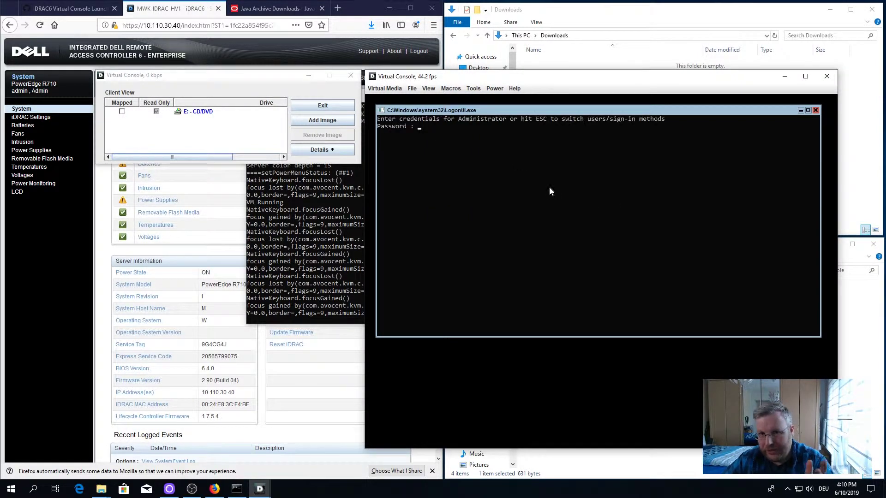
text(***)
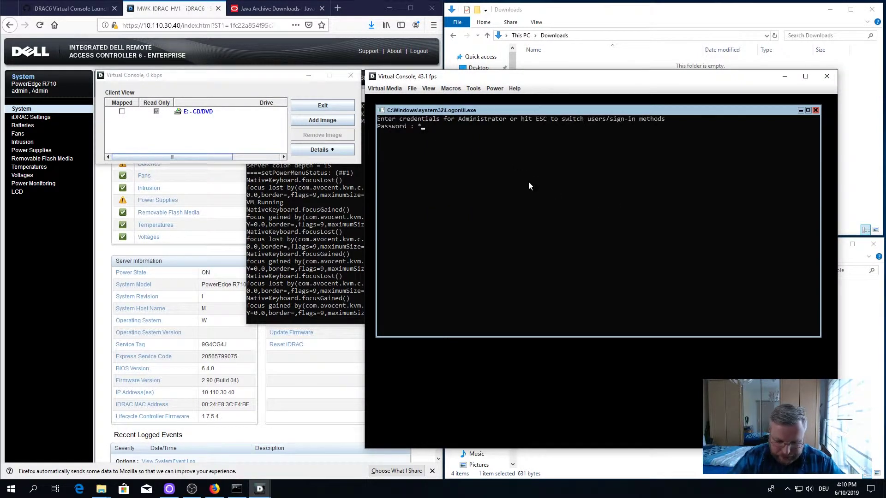
text(*******)
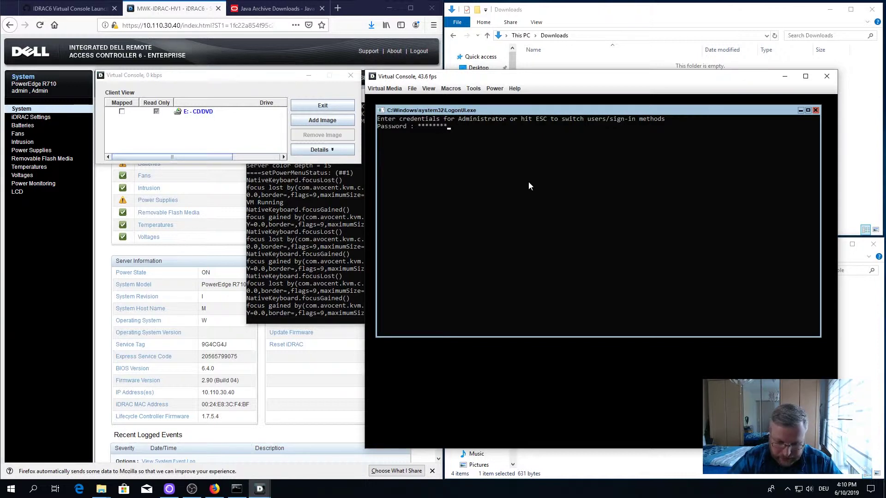
key(Return)
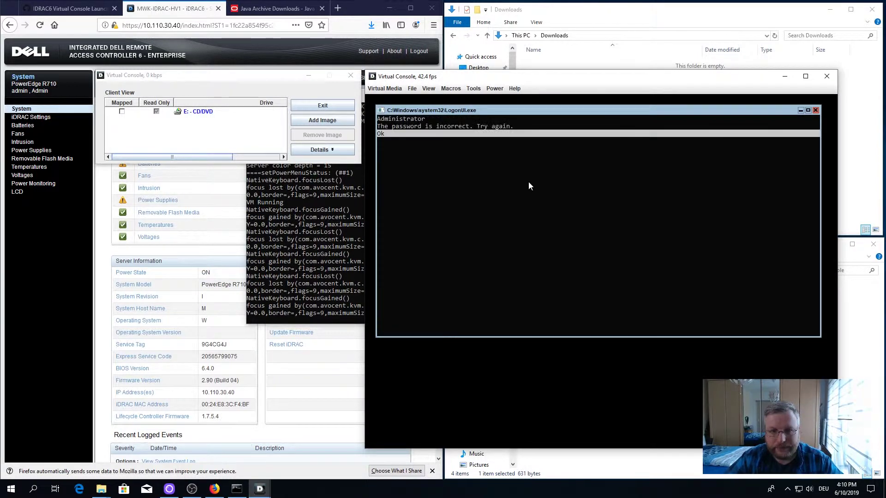
key(Return)
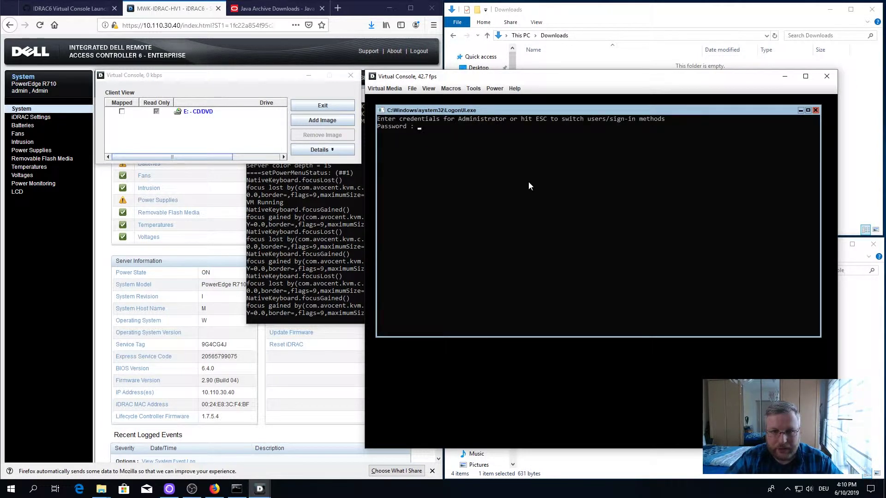
text(******)
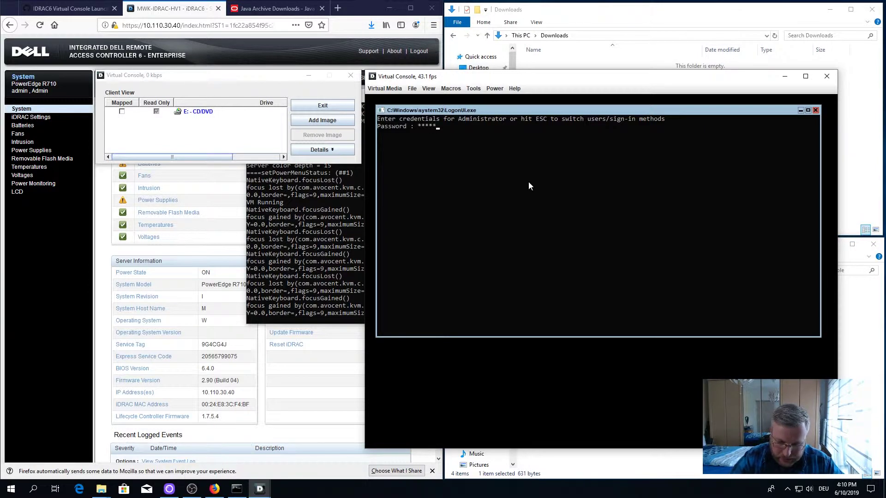
text(*********************)
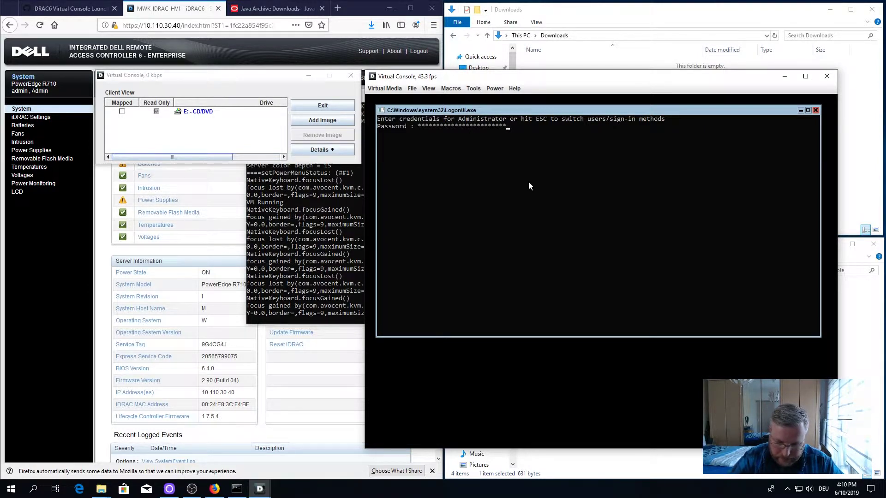
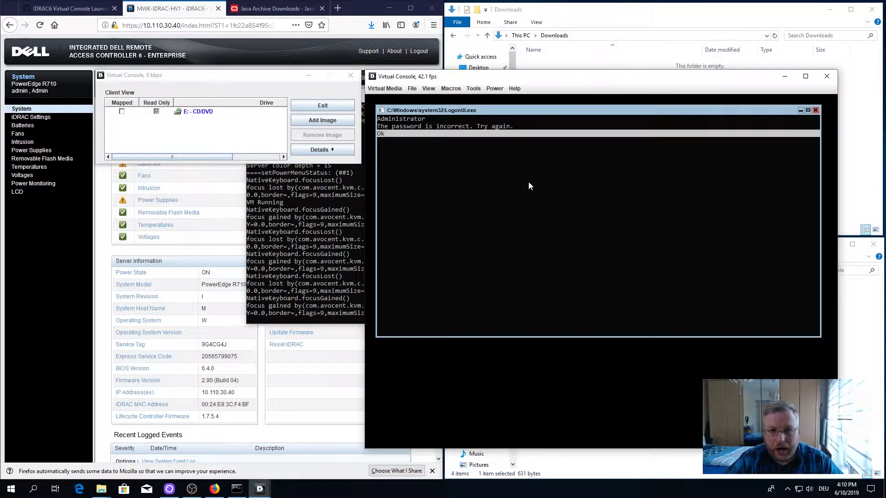
Step: Dismiss the incorrect-password notice and re-enter the Administrator password at the LogonUI prompt
key(Return)
text(*******)
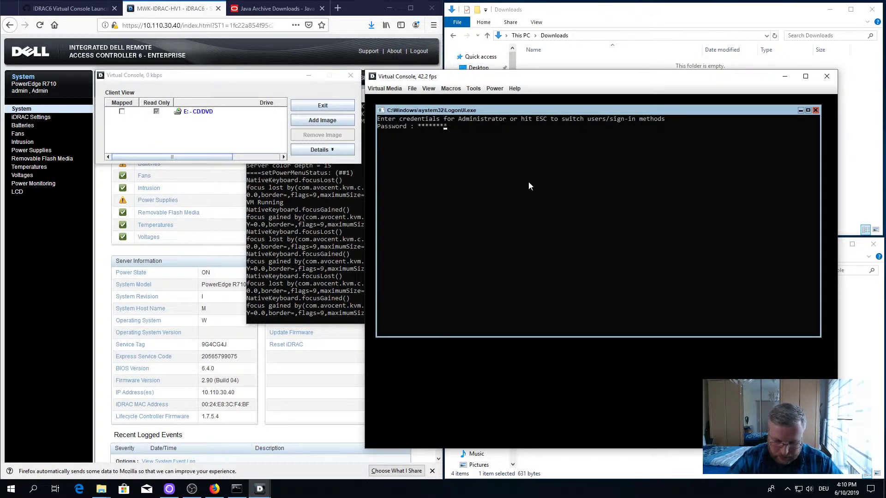
text(******)
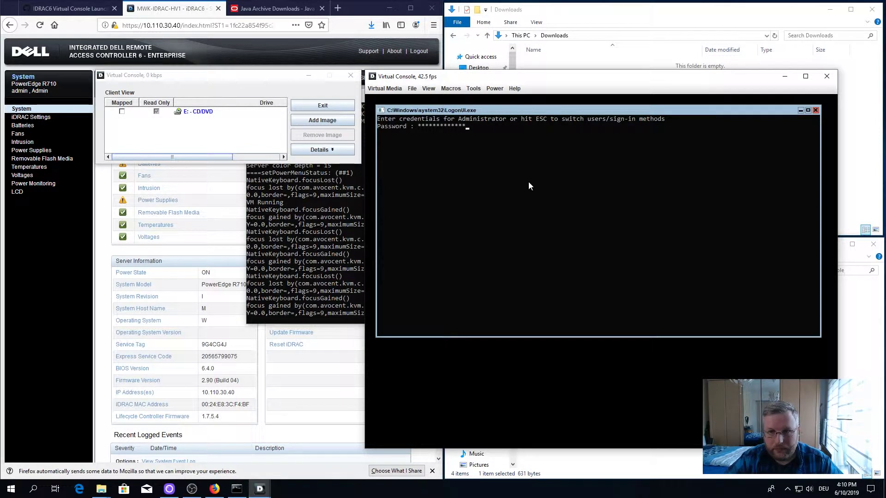
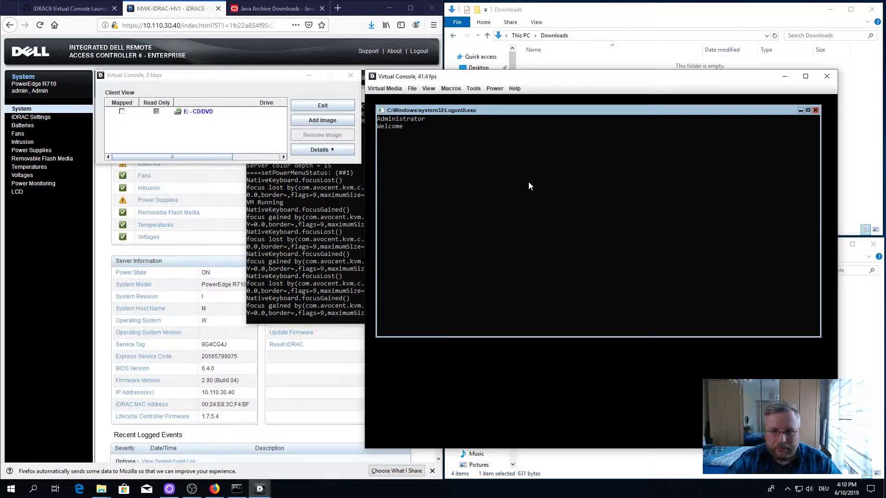
Step: Focus the remote LogonUI console and open the Macros menu of keystroke macros
click(528, 183)
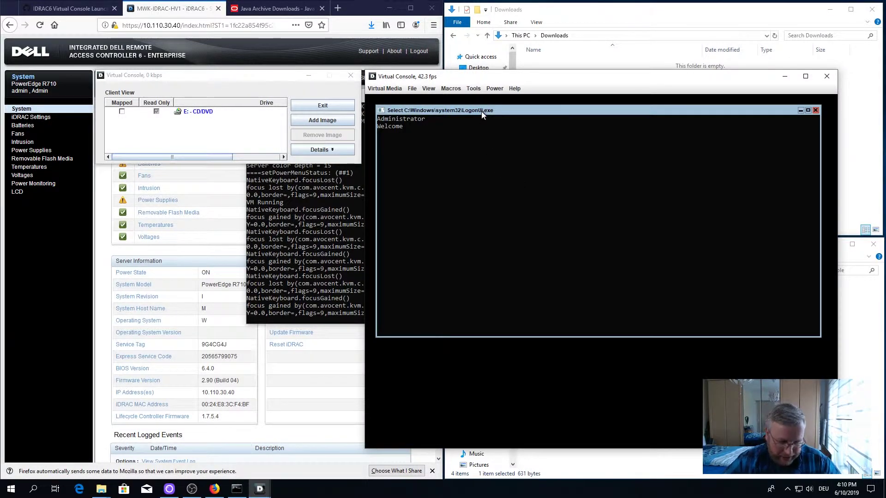
click(451, 89)
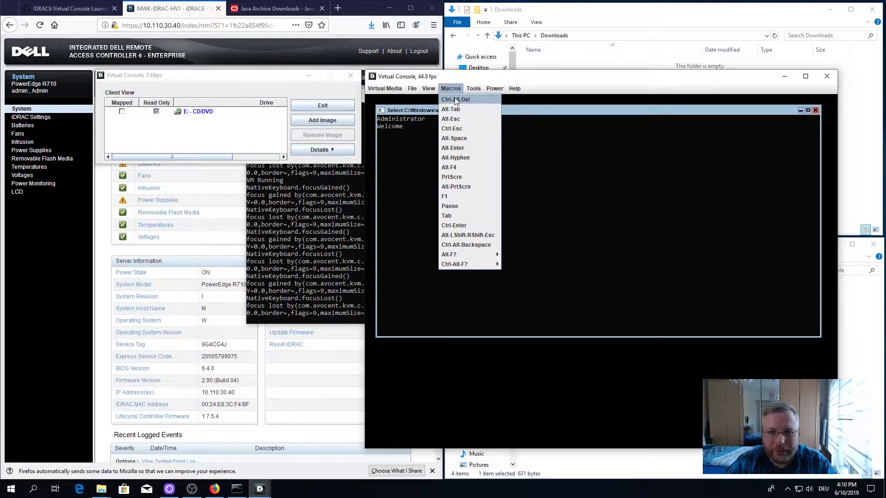
Step: Send Ctrl-Alt-Del to the server, move the LogonUI window up, and exit Virtual Media
click(454, 100)
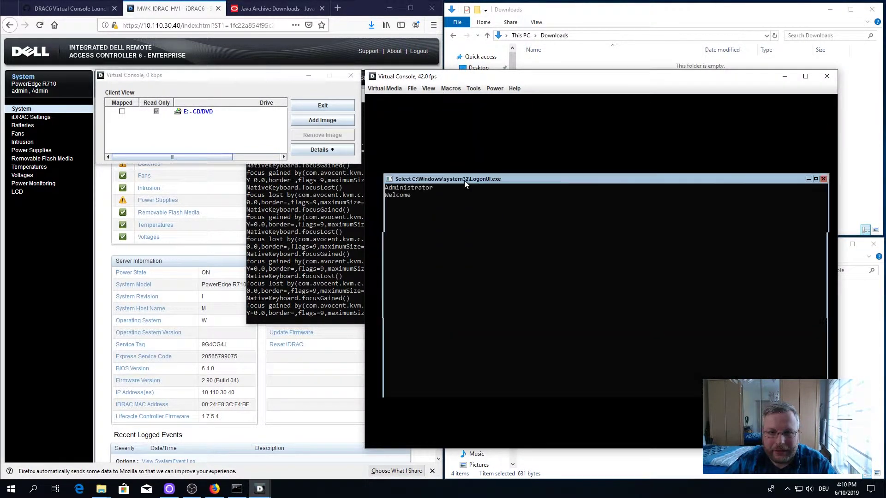
drag(464, 180, 456, 107)
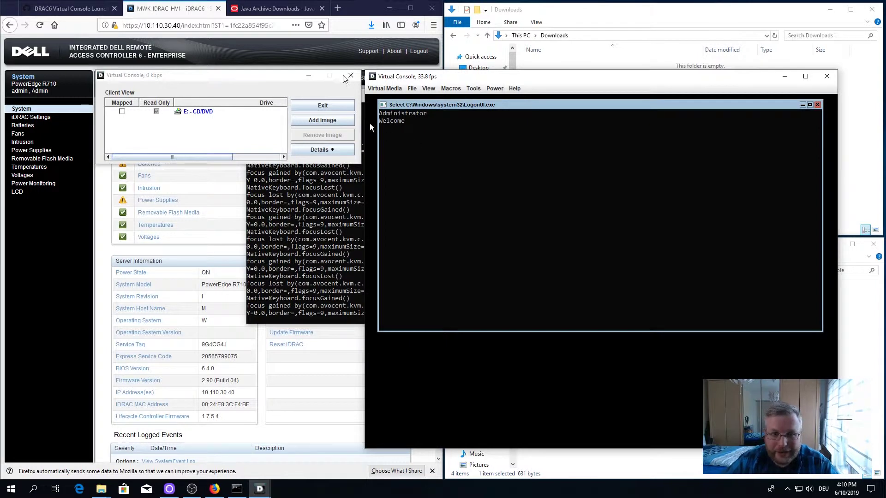
click(323, 106)
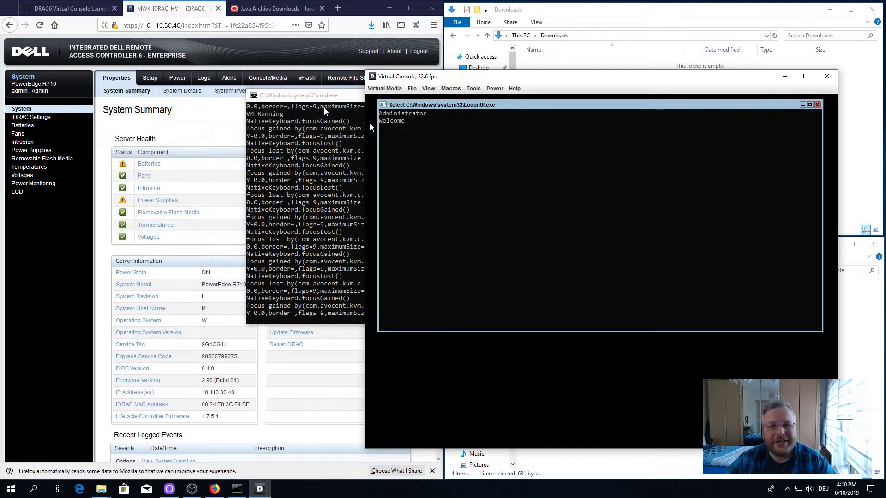
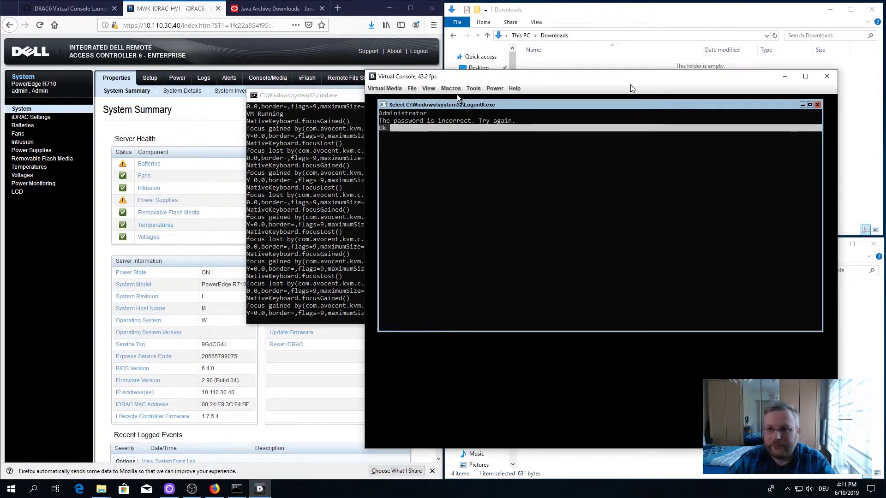
Step: Issue a Graceful Shutdown from the Power menu and confirm it in Power Control
click(495, 88)
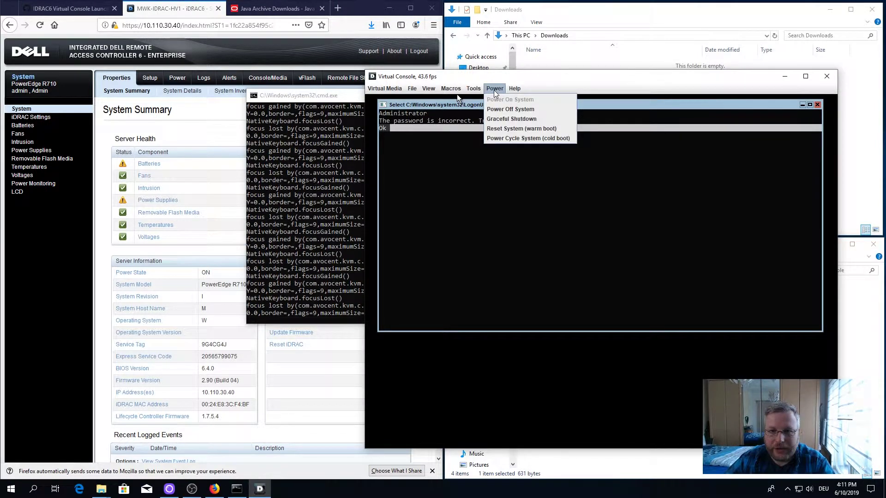
click(517, 119)
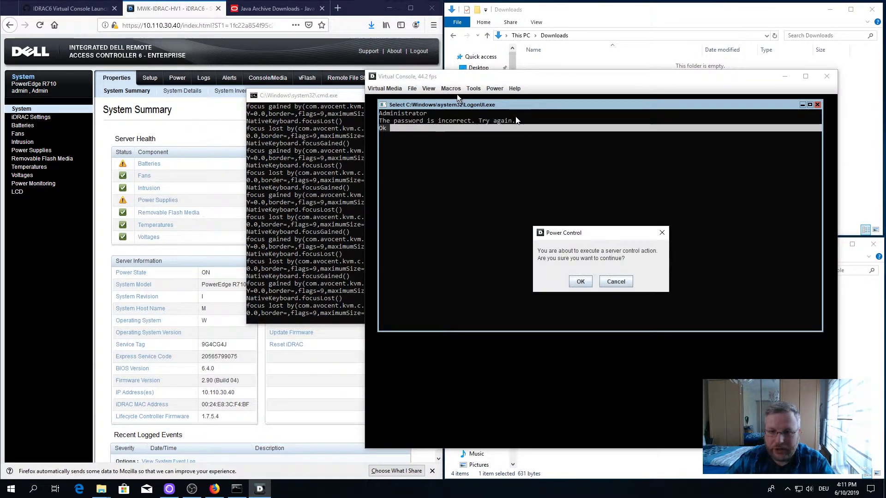
click(579, 280)
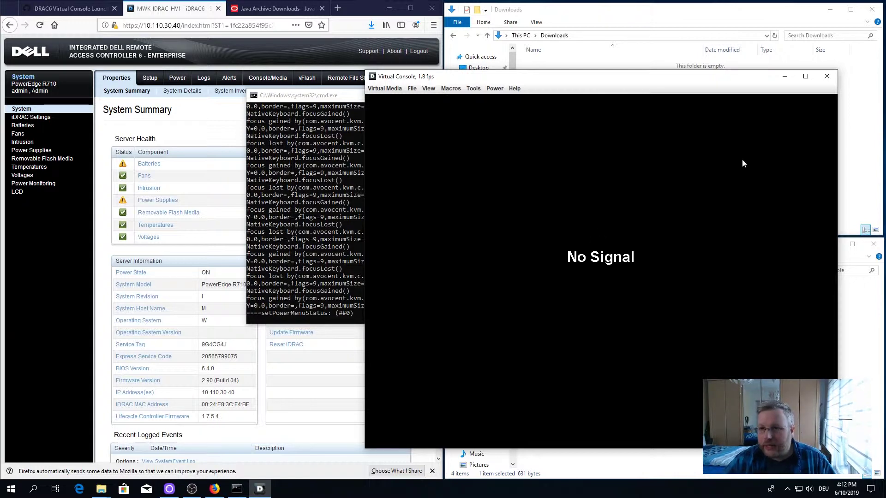
Step: Close the virtual console, review the iDRAC Console folder, then show Firefox's Java Archive Downloads page
click(825, 77)
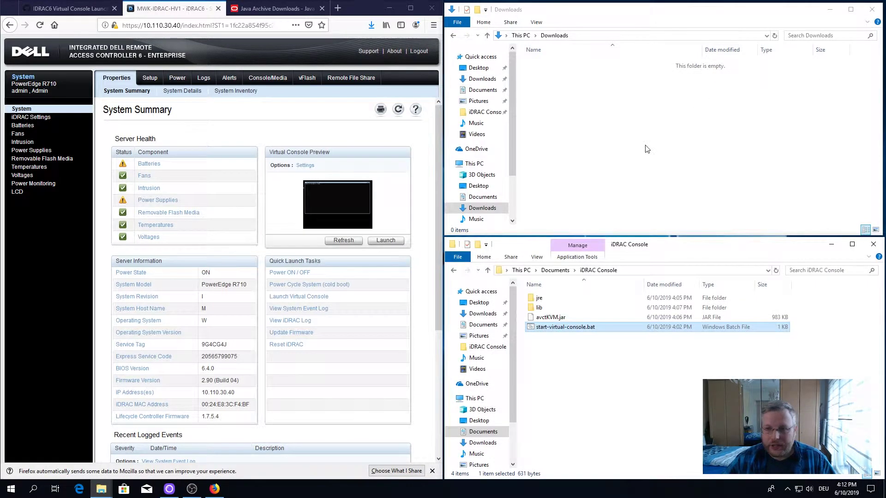
double_click(660, 246)
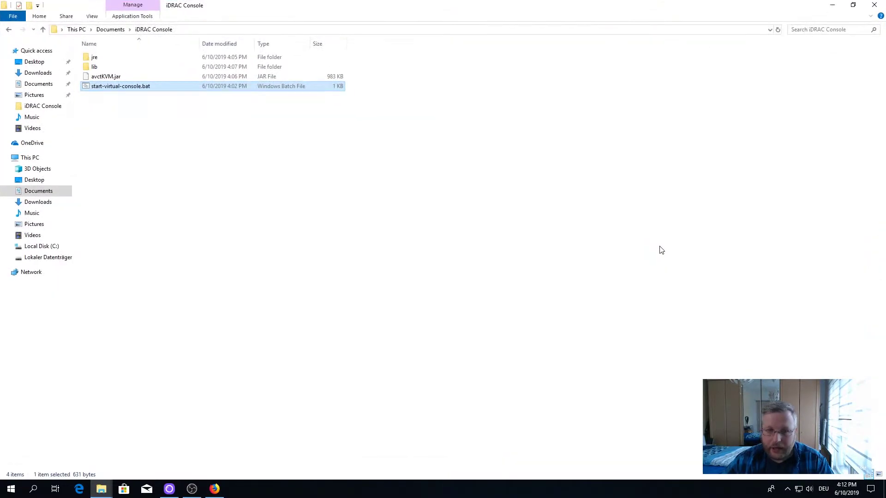
double_click(259, 11)
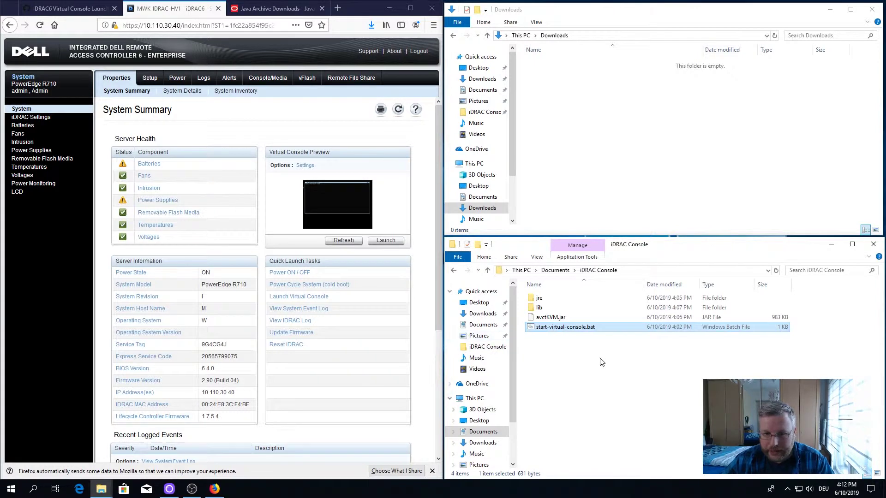
click(551, 336)
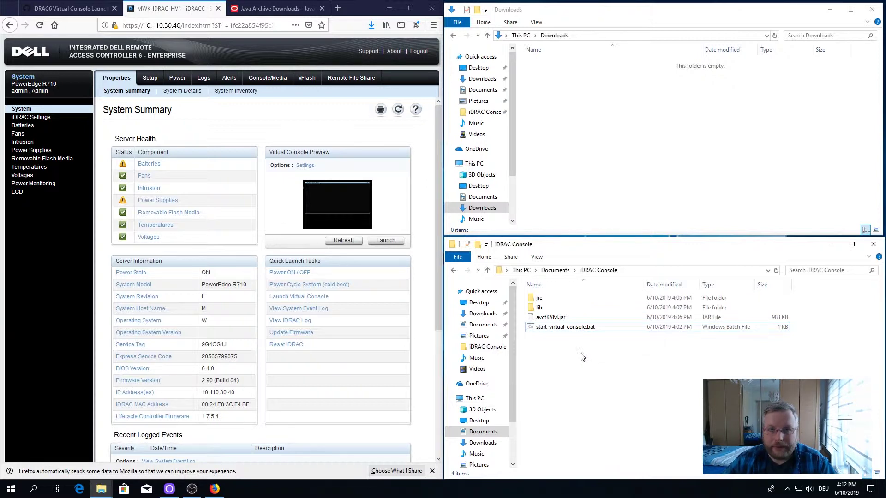
click(278, 8)
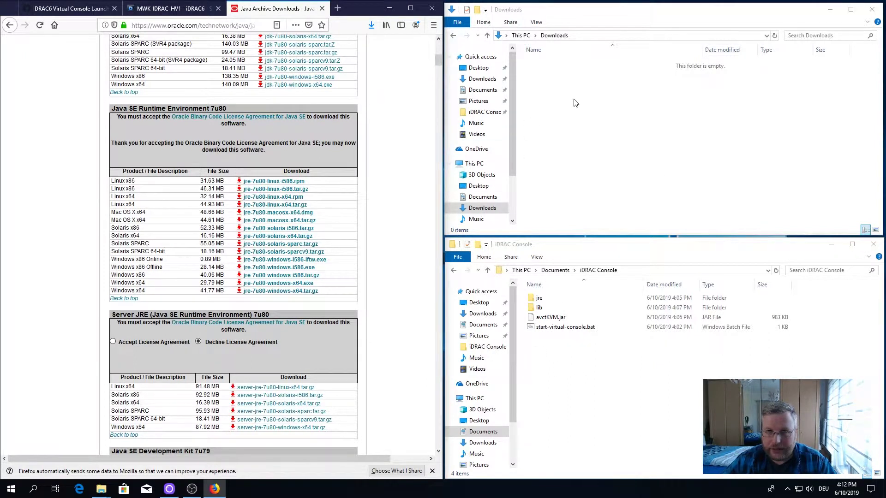
click(540, 309)
double_click(539, 307)
click(596, 270)
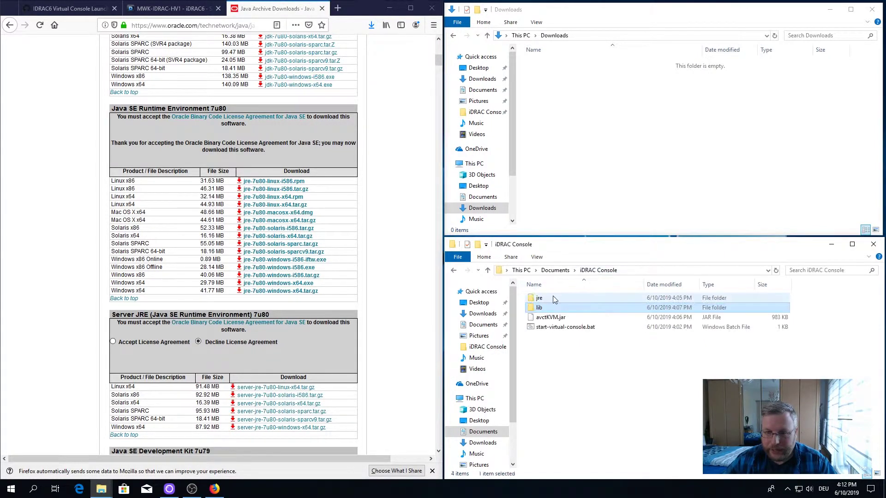
double_click(551, 297)
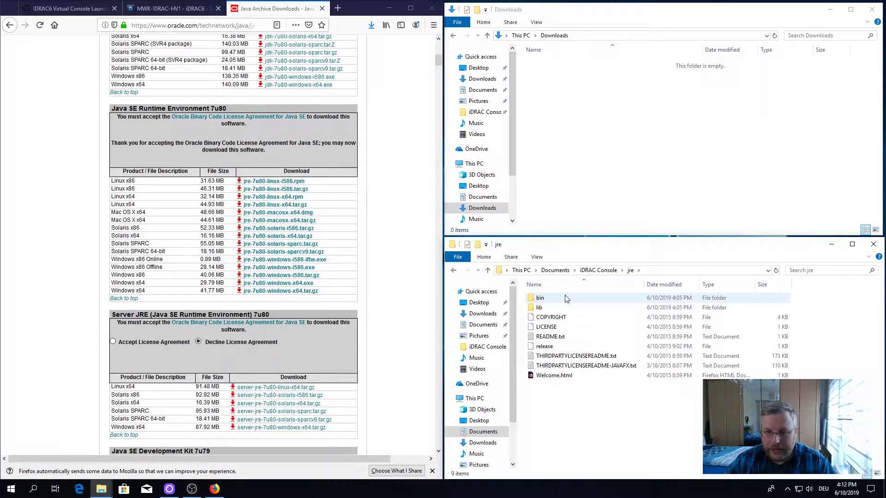
click(598, 270)
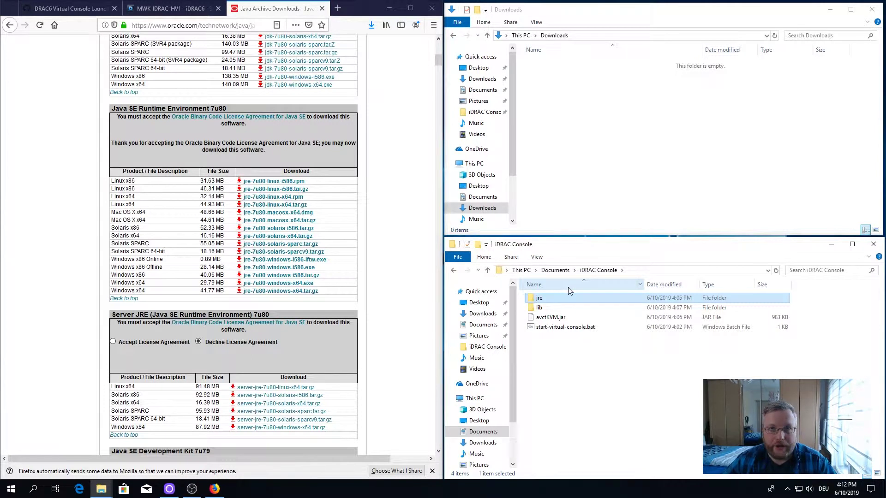
click(609, 372)
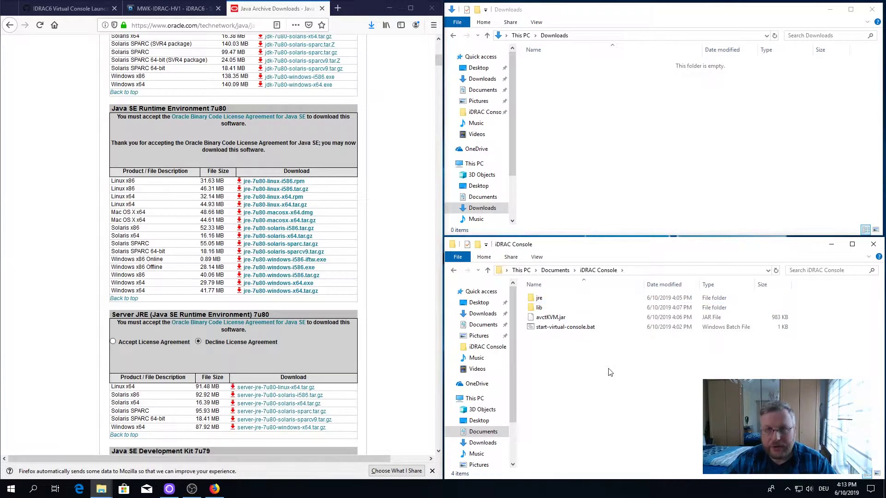